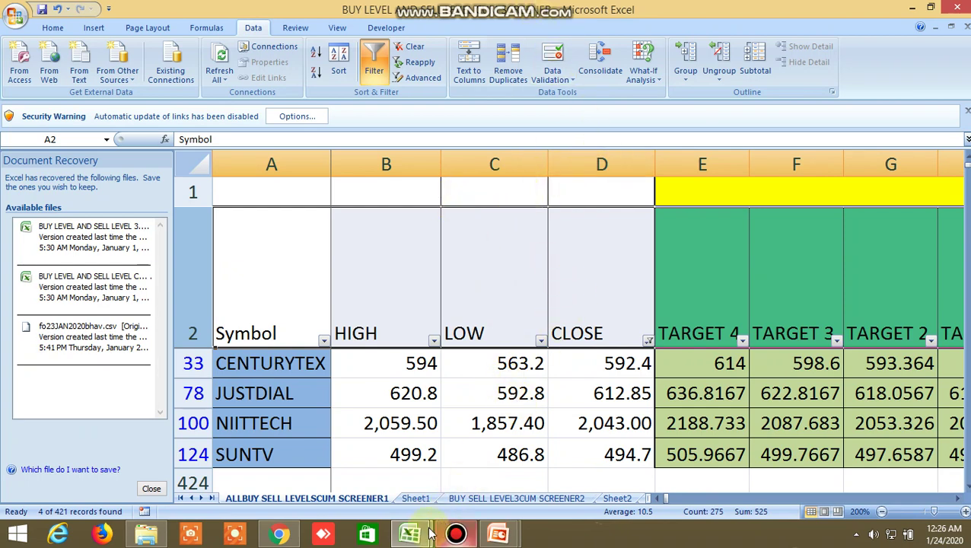
Step: Bring up the BUY LEVEL AND SELL LEVEL CUM SCREENER workbook and review the BUY LEVEL AND SELL LEVELS 1 heading and its BUY ABOVE column
mouse_move(428, 533)
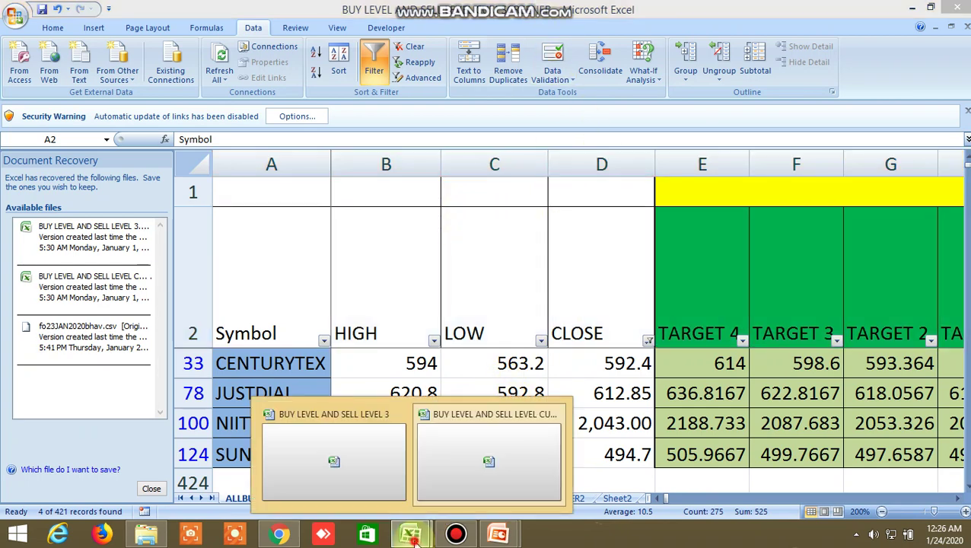
left_click(465, 450)
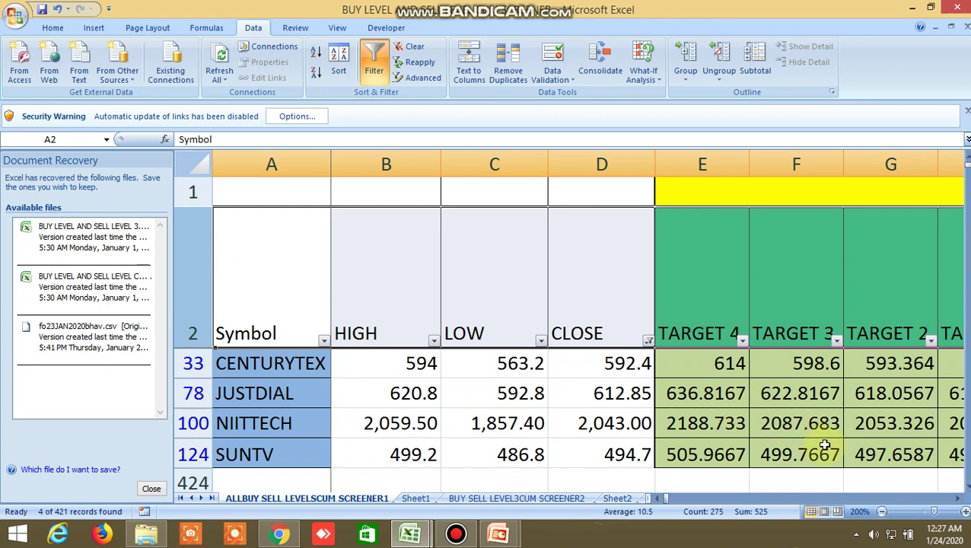
left_click(959, 499)
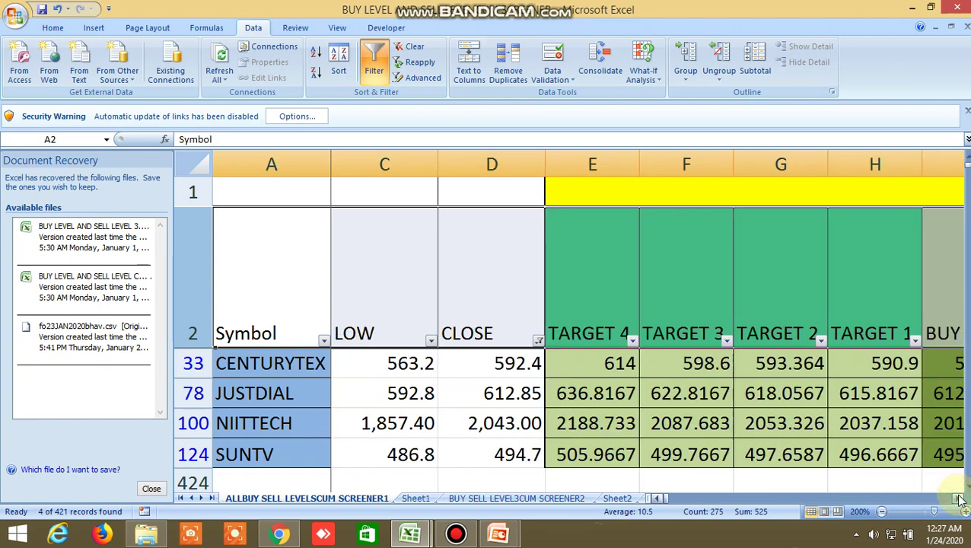
left_click(960, 499)
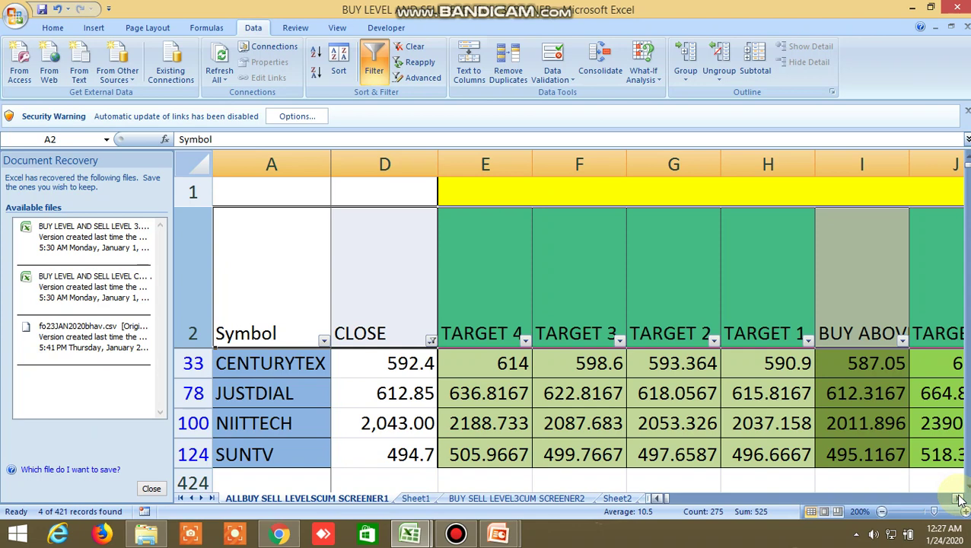
left_click(960, 499)
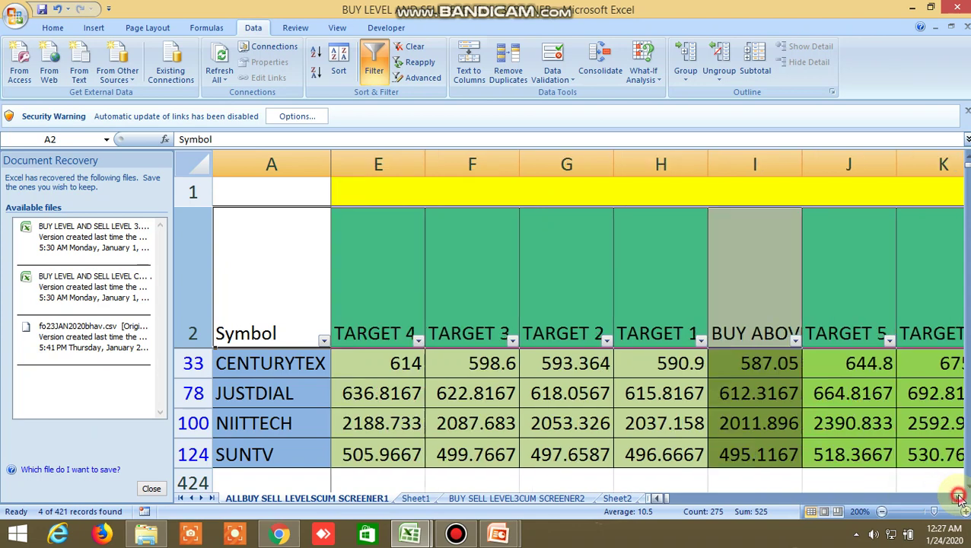
left_click(800, 188)
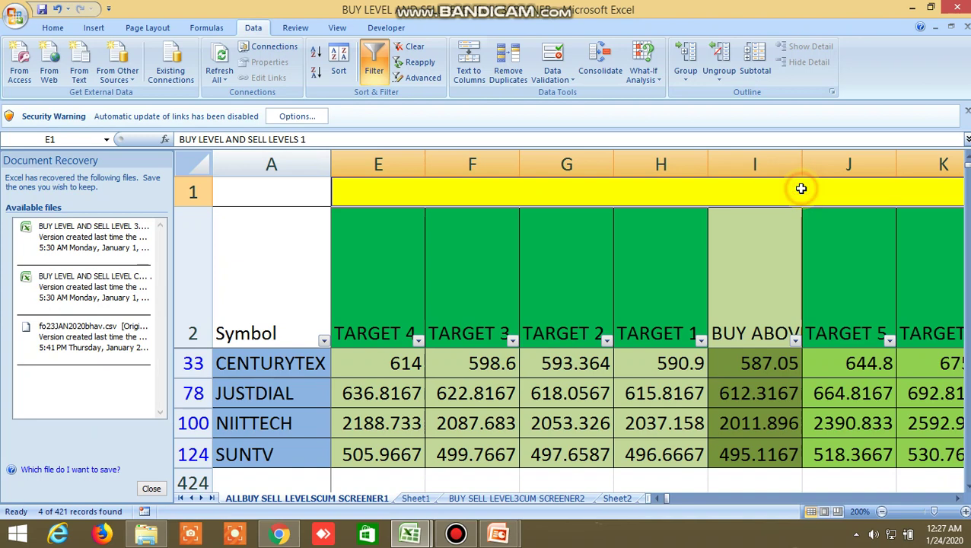
left_click(751, 310)
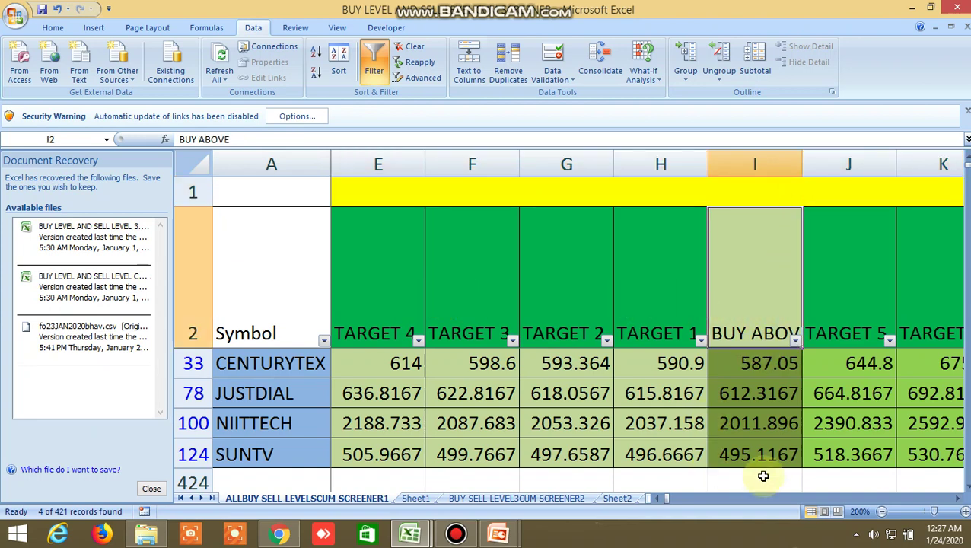
Step: Review the level 1 buy targets 5 to 8 and the sell targets 4 to 1, ending on the Sell below header
left_click(951, 484)
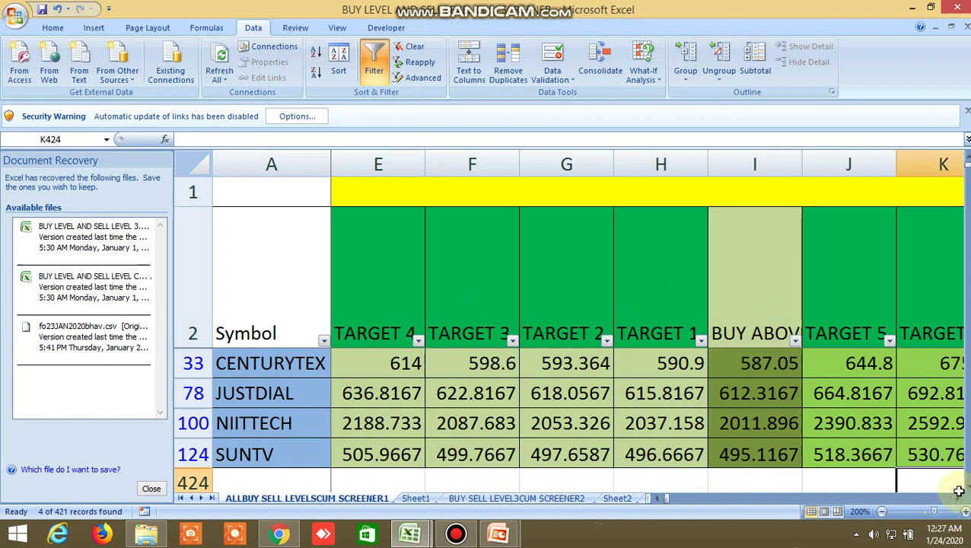
left_click(958, 498)
left_click(958, 498)
left_click(957, 499)
left_click(957, 498)
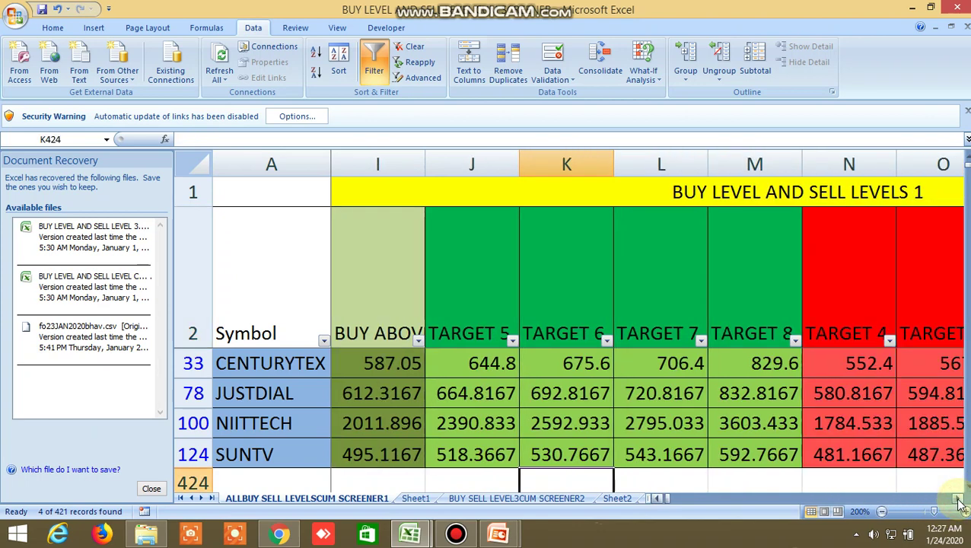
left_click(957, 499)
left_click(957, 499)
left_click(958, 498)
left_click(957, 499)
left_click(957, 499)
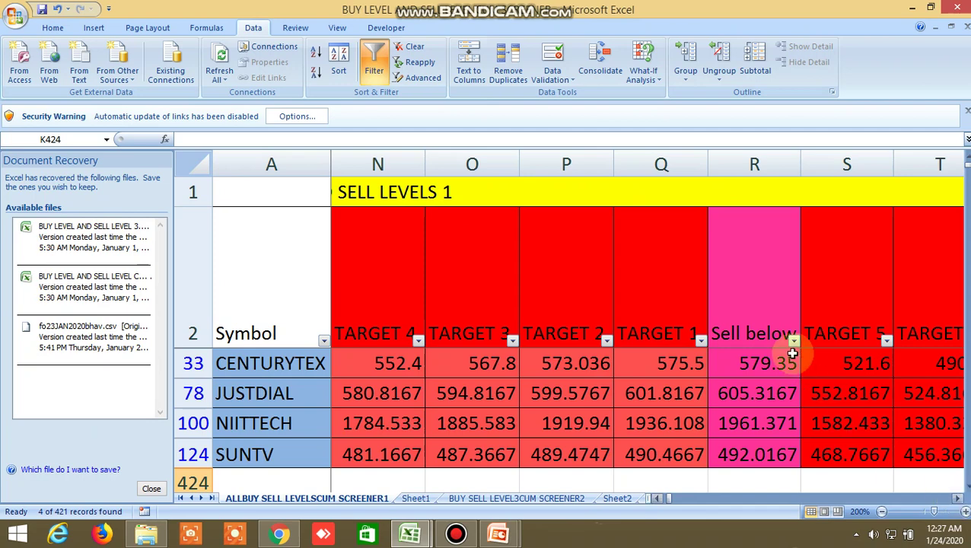
left_click(755, 304)
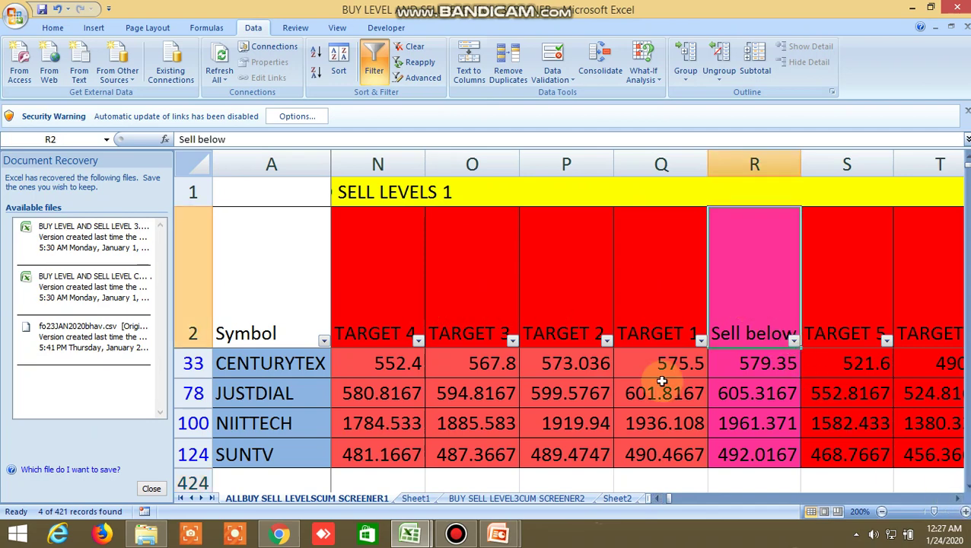
Step: Review sell targets 5 to 8 and the columns comparing LTP with the buy level and targets
left_click(957, 498)
left_click(957, 498)
left_click(957, 498)
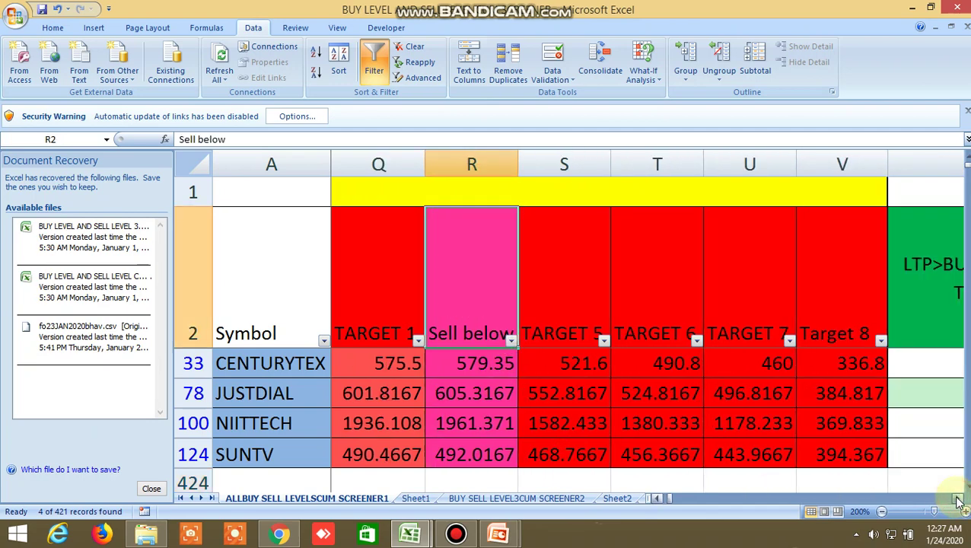
left_click(958, 499)
left_click(958, 498)
left_click(957, 499)
left_click(957, 498)
left_click(957, 499)
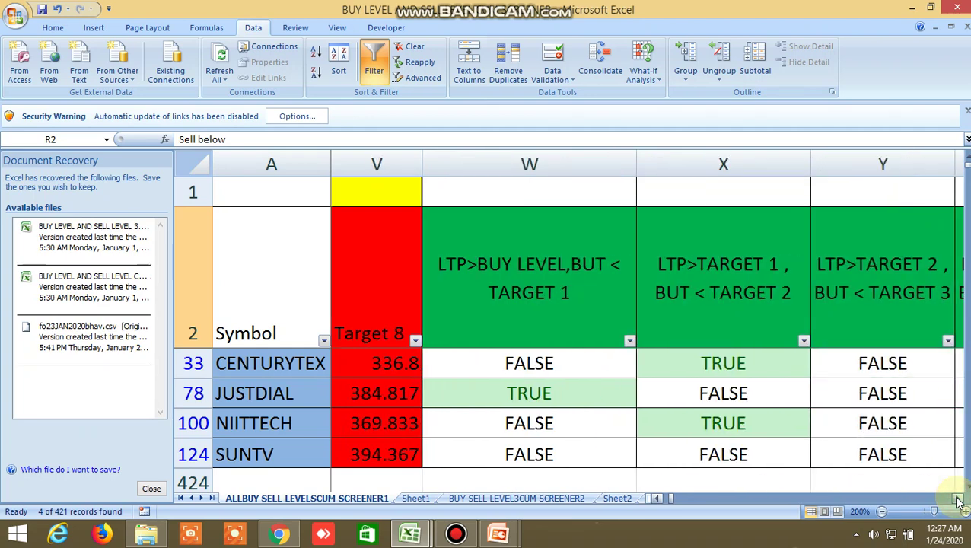
left_click(957, 498)
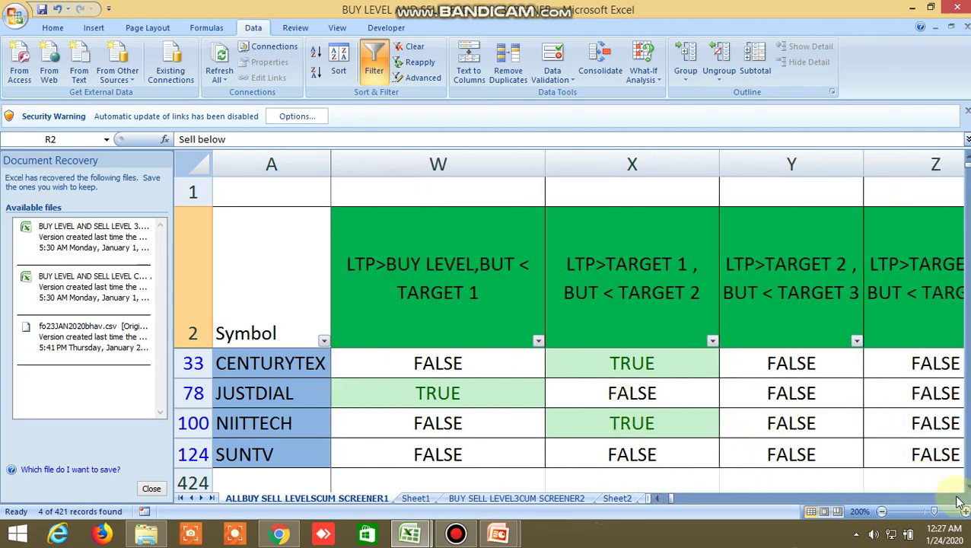
Step: Return to the level 1 buy targets and review them beside the BUY ABOVE column
mouse_move(676, 499)
left_mouse_down()
mouse_move(651, 498)
mouse_move(669, 498)
left_mouse_up()
left_click(958, 498)
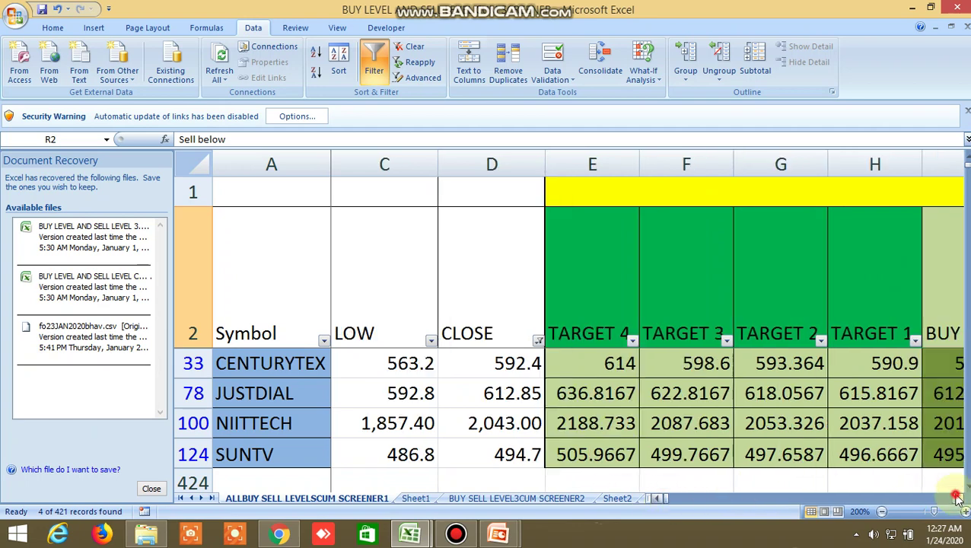
left_click(957, 499)
left_click(957, 498)
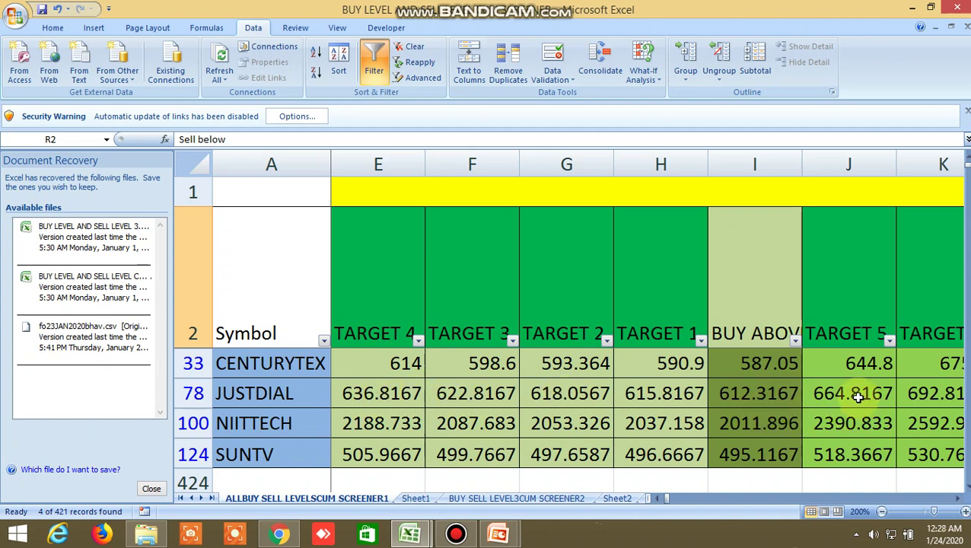
Step: Find the BUY LEVEL AND SELL LEVELS 2 section and select its merged heading at column AM
left_click_drag(662, 493, 674, 494)
left_click(657, 498)
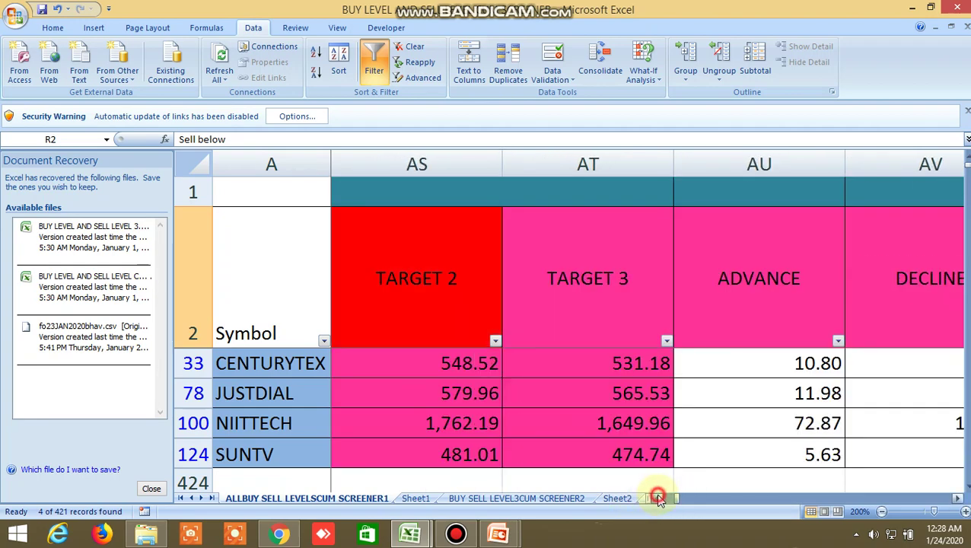
left_click(656, 497)
left_click(657, 498)
left_click(656, 498)
left_click(657, 498)
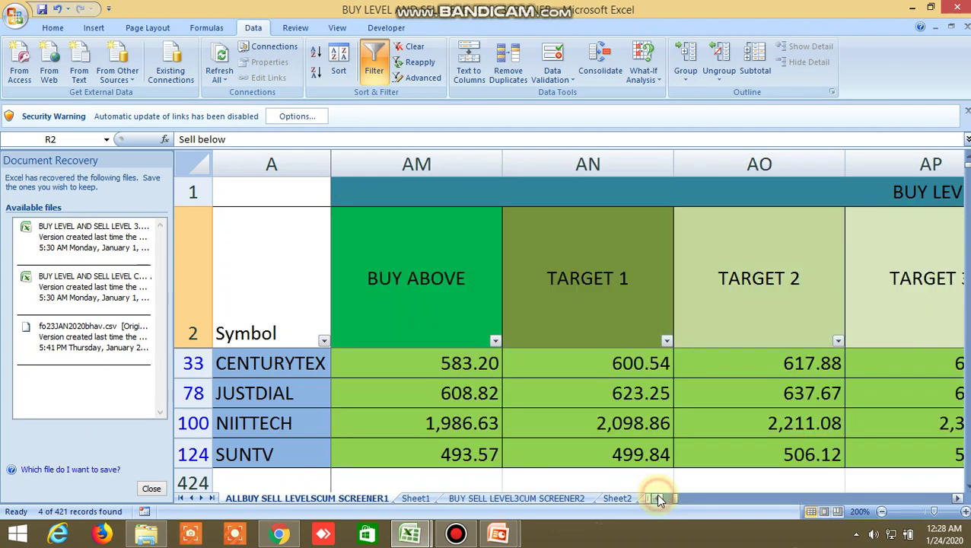
left_click(841, 196)
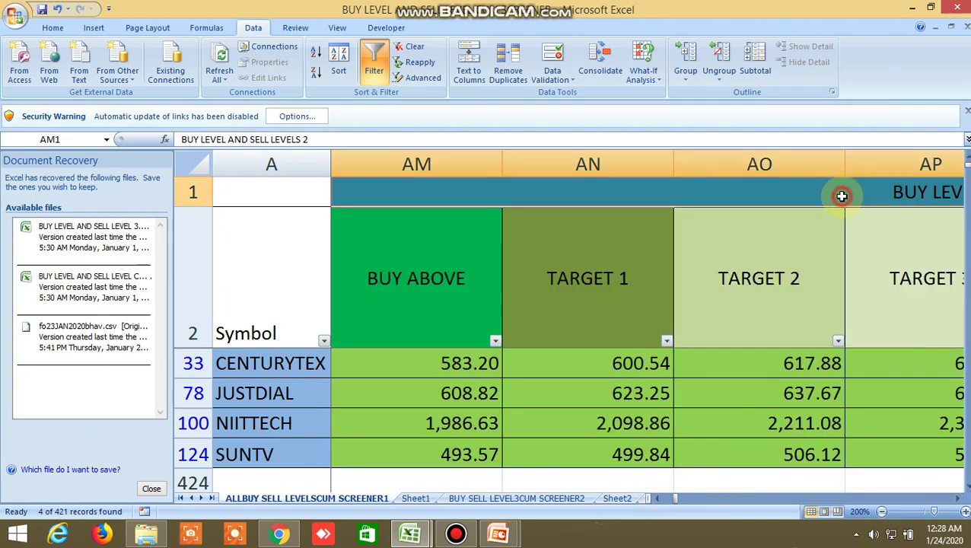
Step: Review the buy targets, SELL BELOW column and sell targets 1 to 3 of BUY LEVEL AND SELL LEVELS 2
left_click(959, 500)
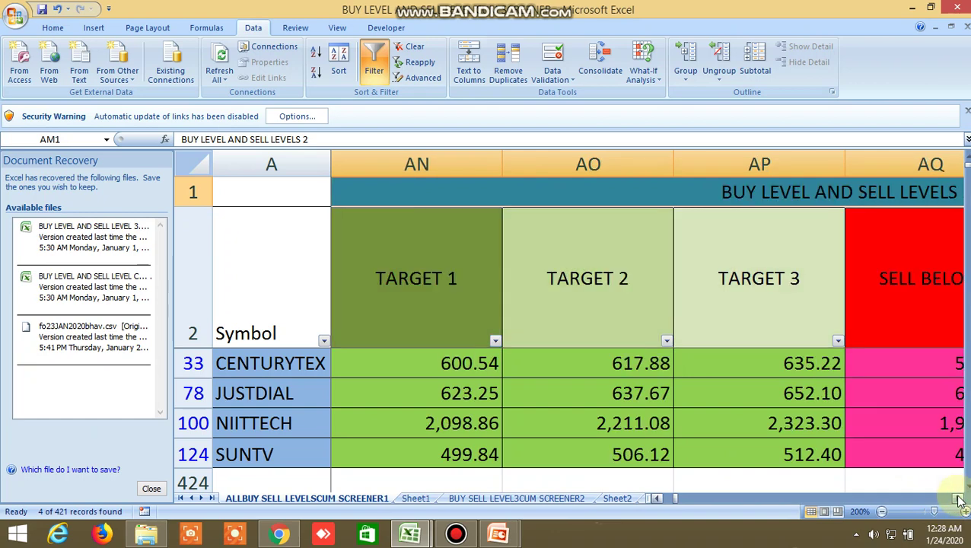
left_click(959, 500)
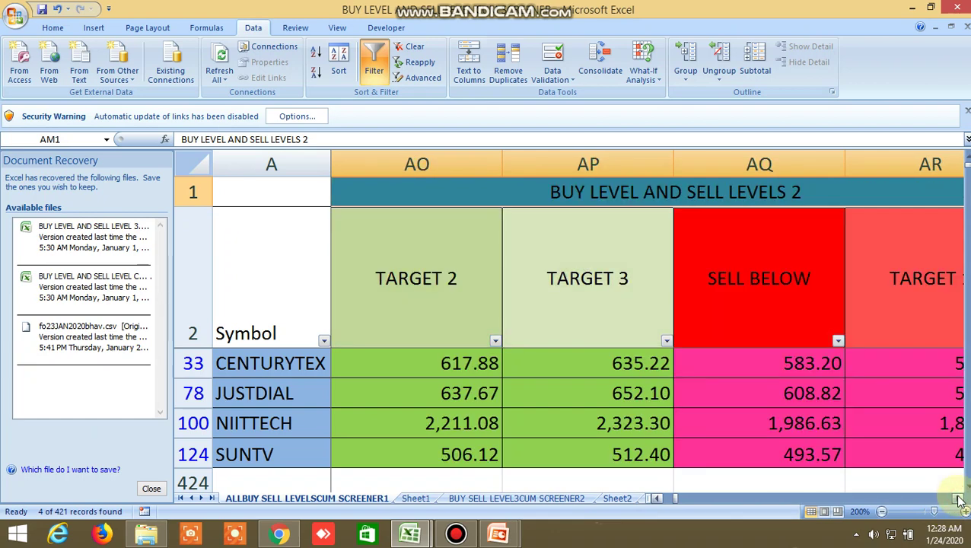
left_click(959, 499)
left_click(959, 499)
left_click(958, 499)
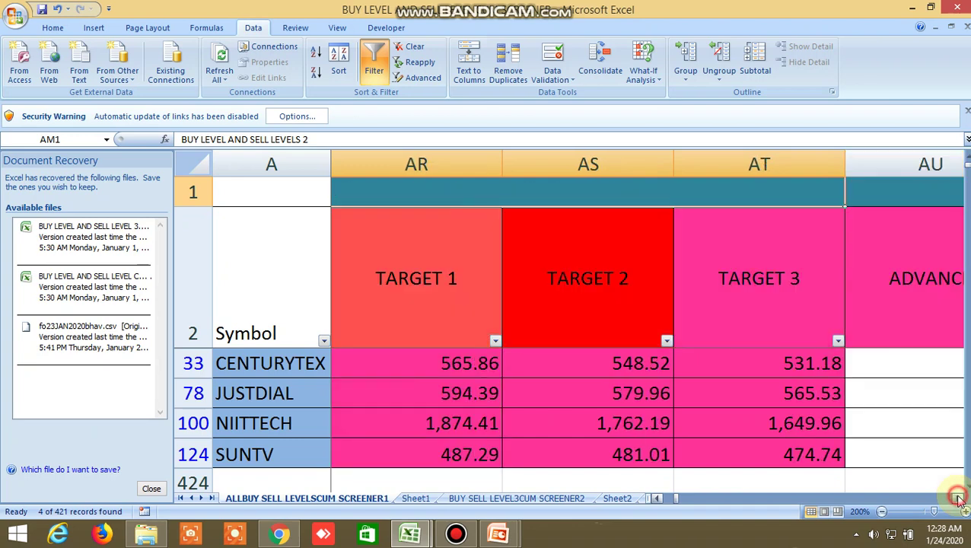
left_click(959, 499)
left_click(958, 499)
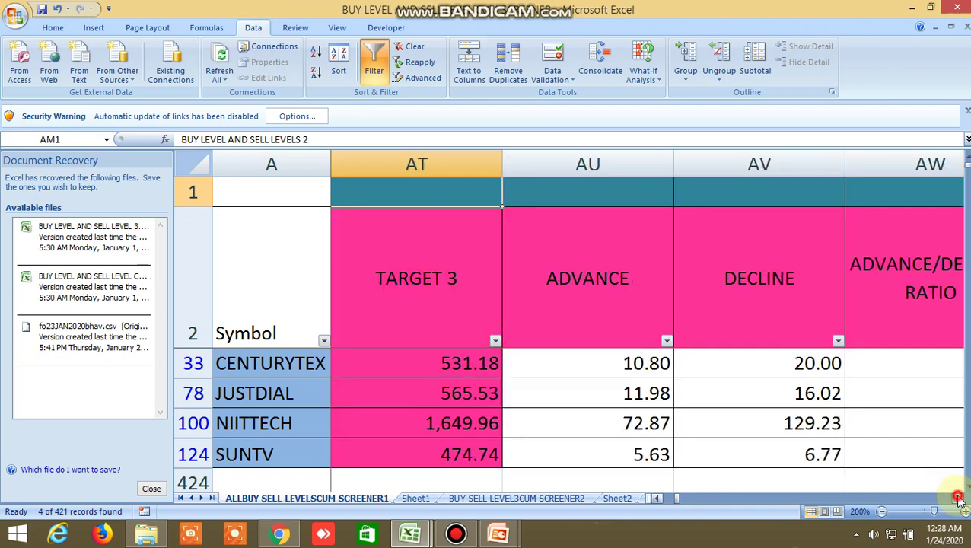
Step: Review the advance/decline, volatility, delivery percentage, open interest and typical price columns, continuing to the R1 to R7 resistance levels
left_click(959, 499)
left_click(958, 499)
left_click(959, 499)
left_click(959, 500)
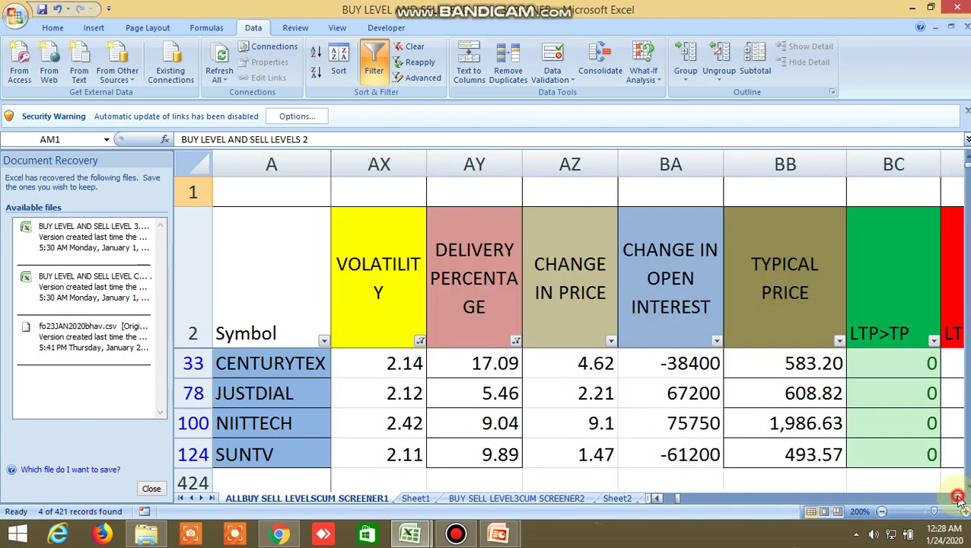
left_click(959, 499)
left_click(959, 500)
left_click(959, 499)
left_click(959, 499)
left_click(959, 499)
left_click_drag(959, 499, 959, 499)
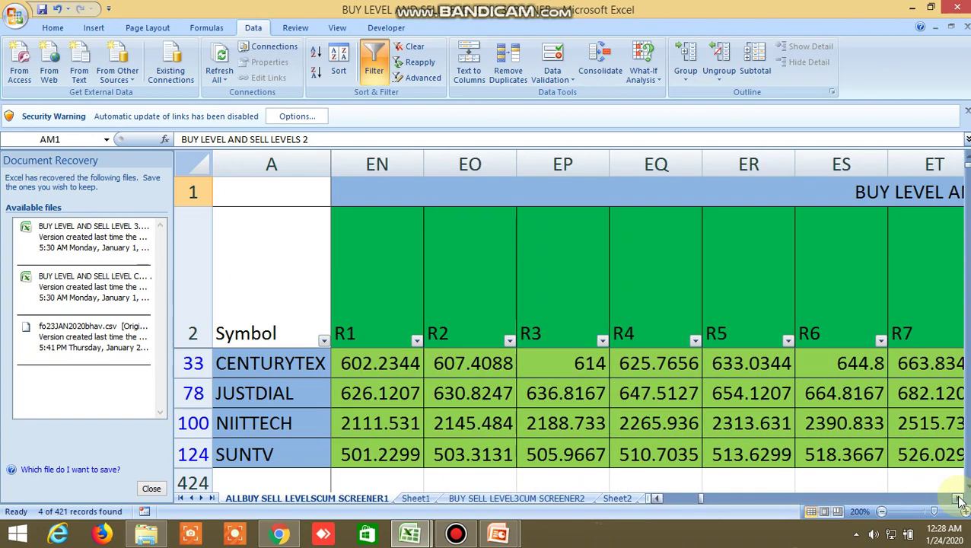
Step: Inspect the R1 and S1 headers of the resistance and support levels, then review the PIVOT POINT and PRICE CHANNEL sections
left_click(368, 287)
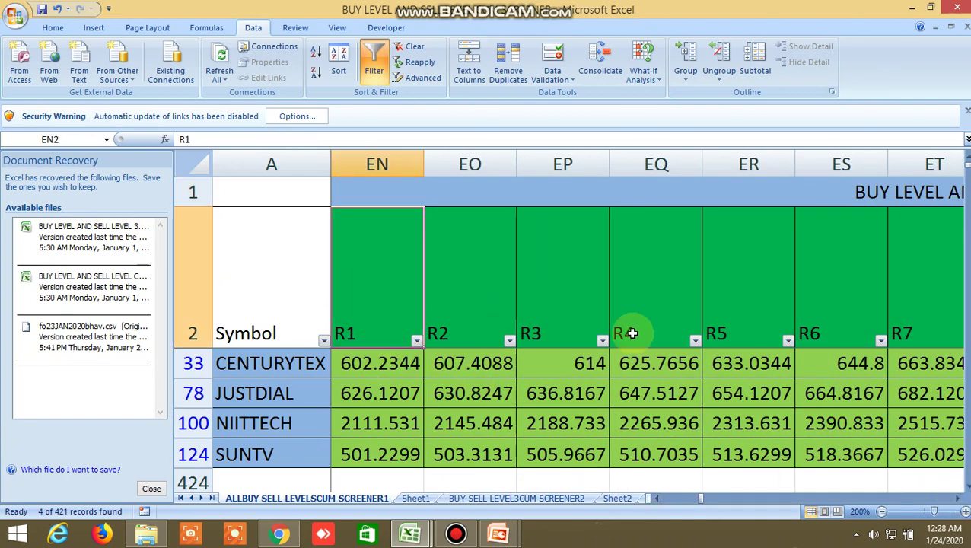
left_click_drag(959, 499, 962, 501)
left_click(656, 315)
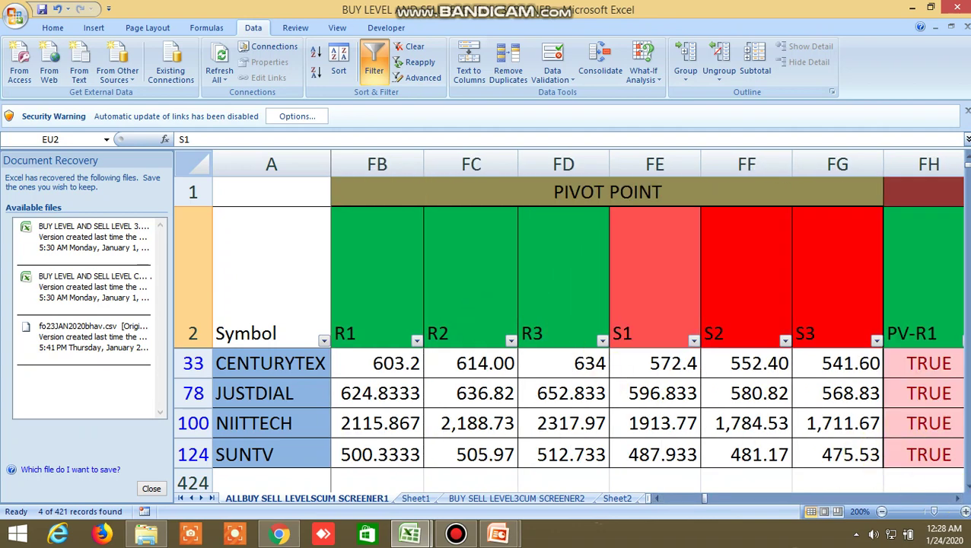
left_click_drag(960, 499, 960, 499)
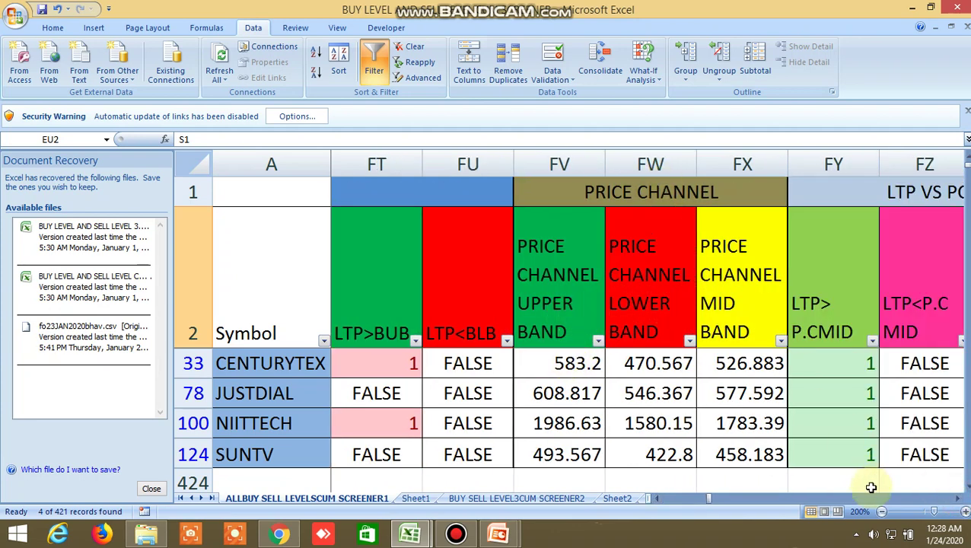
Step: Review the VWAP columns and the TOP LINE, MID LINE and BOTTOM LINE headers of the TIRONE LEVEL section
left_click_drag(958, 500, 958, 502)
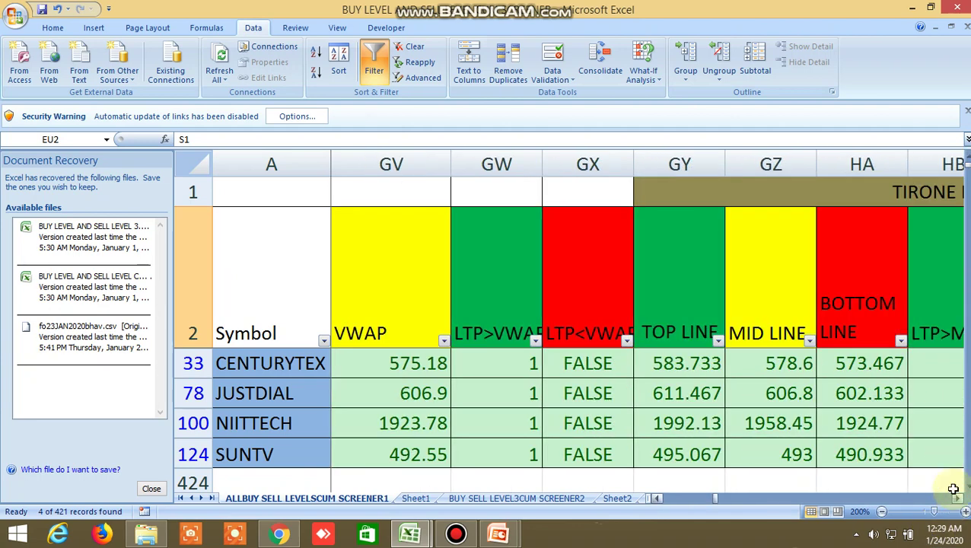
left_click(961, 499)
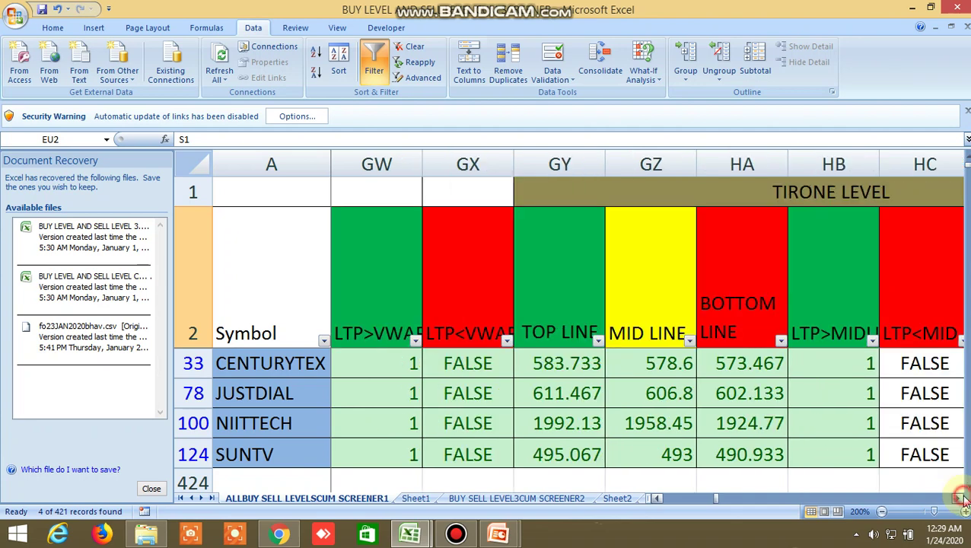
left_click(961, 500)
left_click(468, 271)
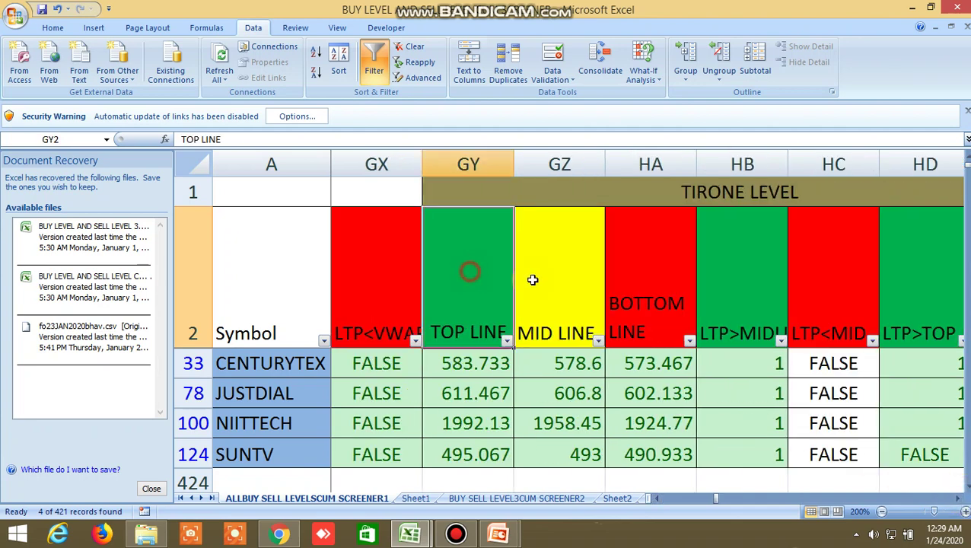
left_click(544, 282)
left_click(632, 293)
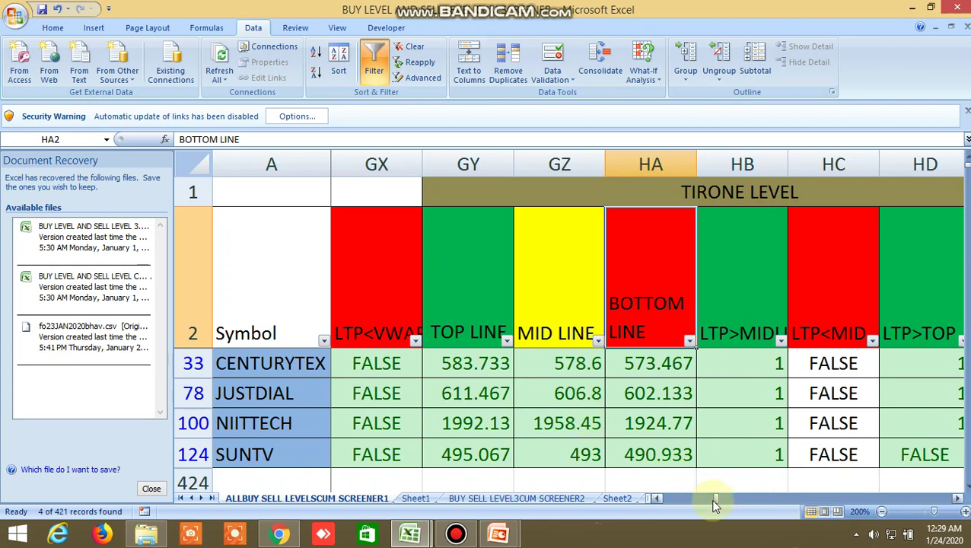
Step: Turn off the filter on the screener table and browse down the full list of symbols
left_click_drag(713, 499, 659, 498)
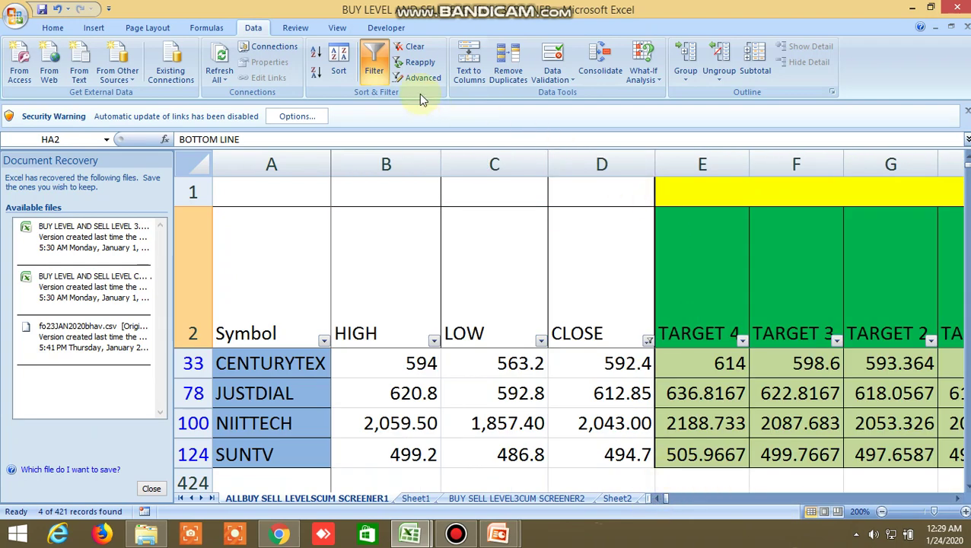
left_click(384, 64)
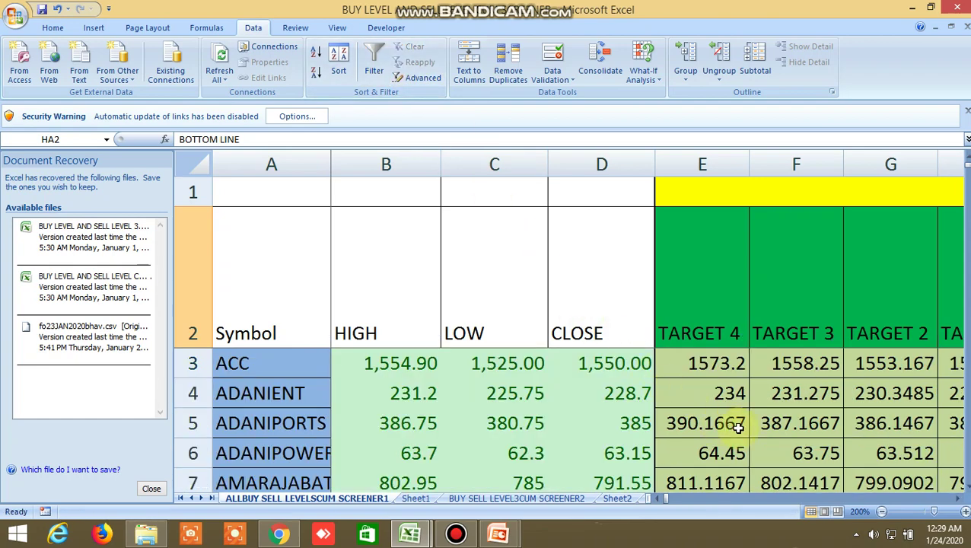
scroll(744, 430, "down", 7)
scroll(741, 440, "down", 11)
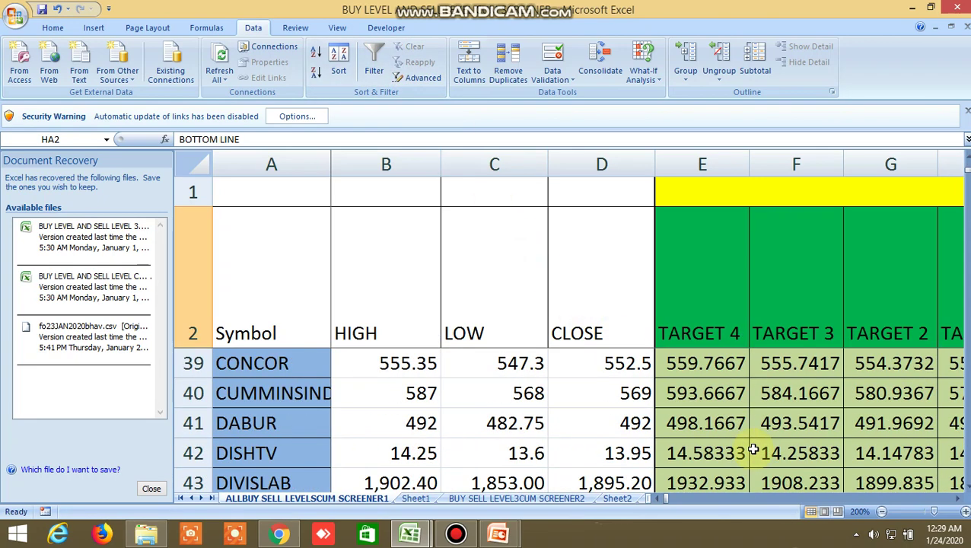
Step: Browse down the remaining symbols to the NIFTY & BANKNIFTY section and the start of the second stock list
scroll(754, 449, "down", 16)
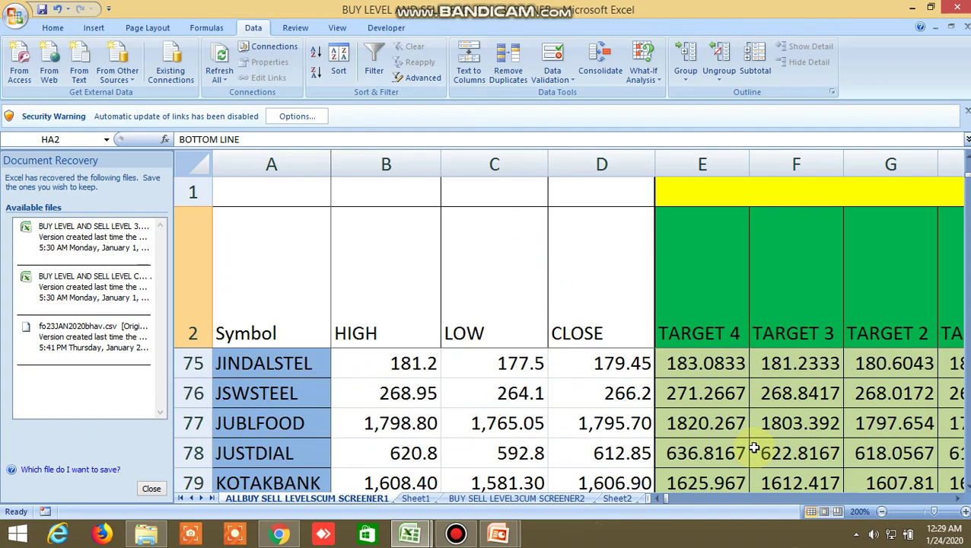
scroll(753, 448, "down", 15)
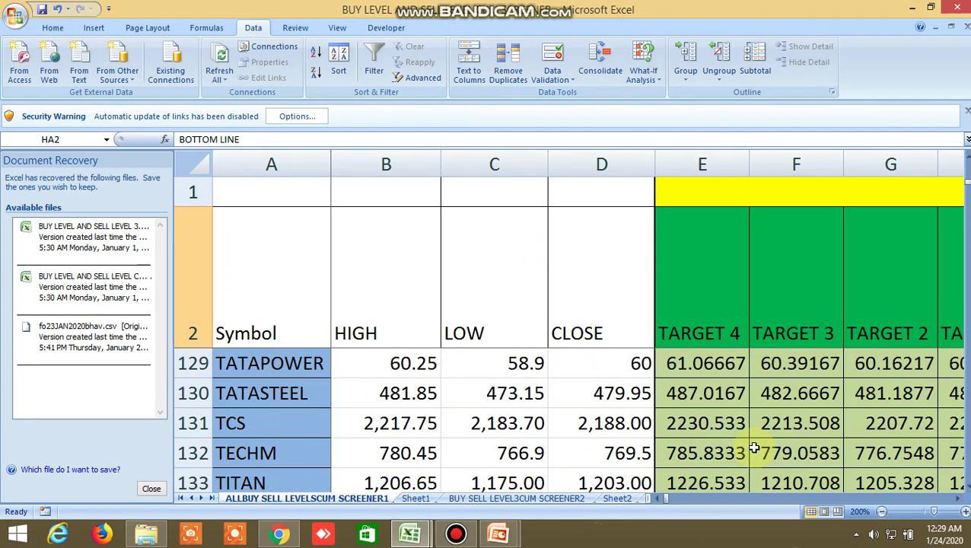
scroll(754, 449, "down", 4)
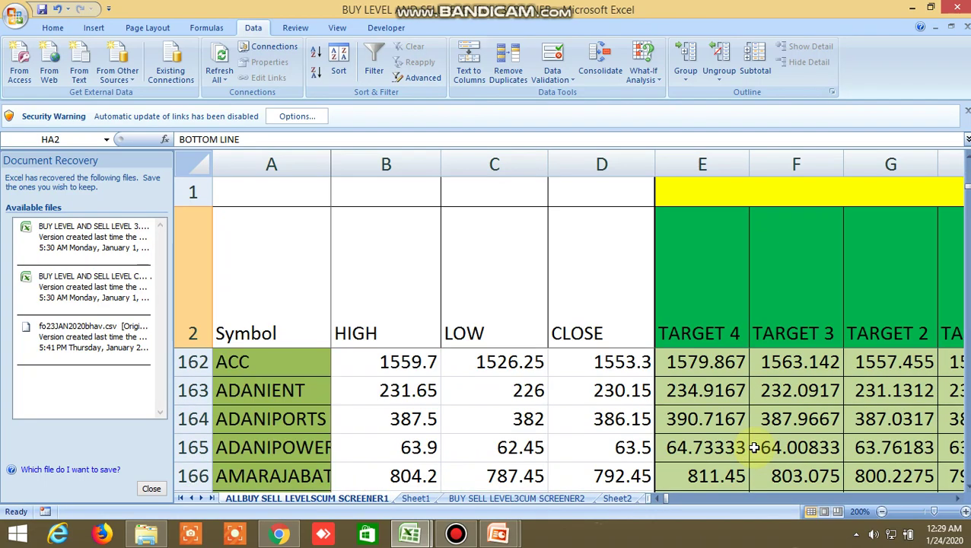
scroll(753, 449, "up", 3)
scroll(754, 447, "down", 1)
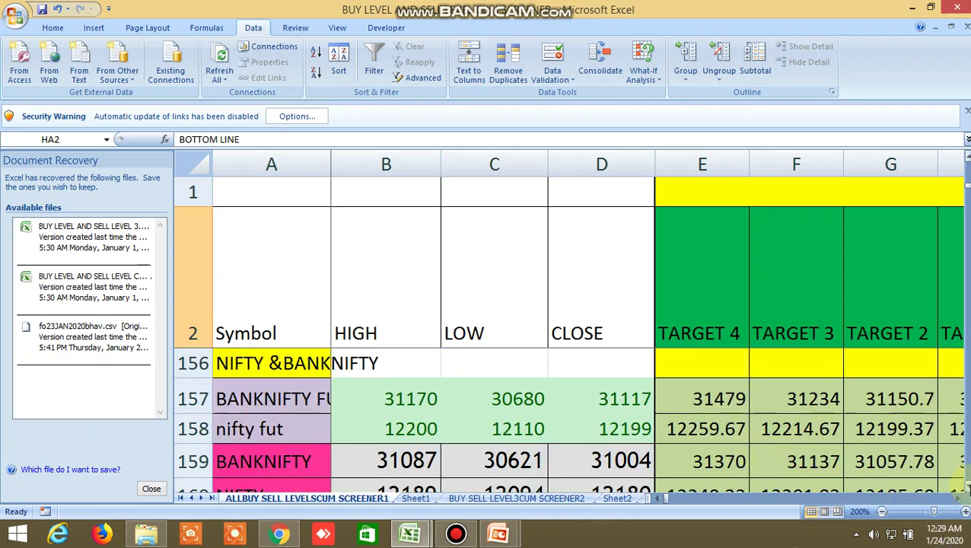
left_click(966, 489)
left_click(966, 489)
left_click(966, 488)
scroll(787, 426, "up", 1)
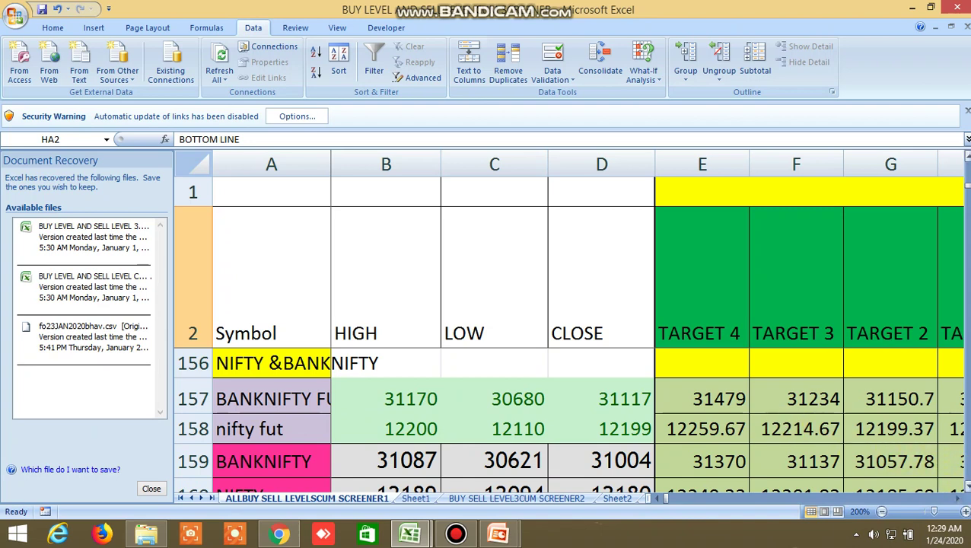
left_click(966, 488)
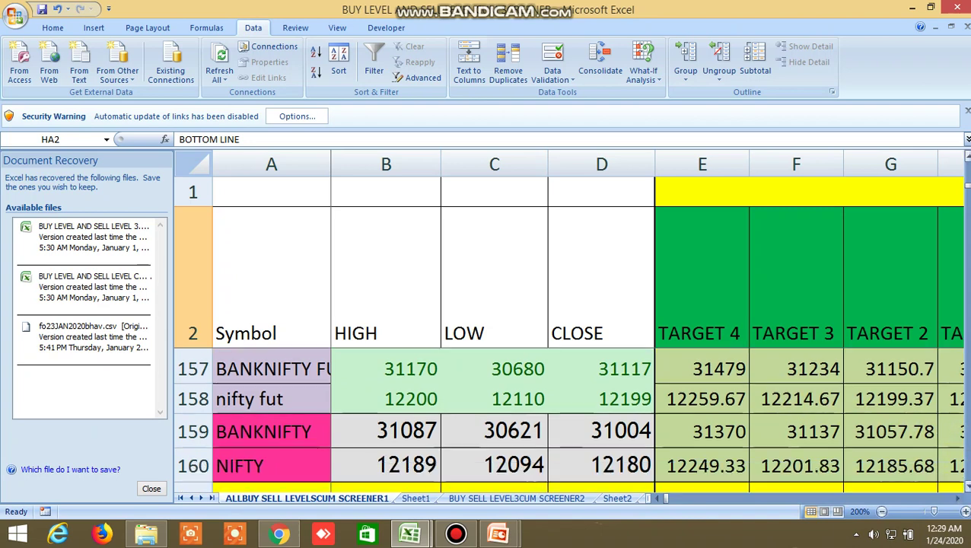
Step: Inspect the BANKNIFTY futures, nifty fut, BANKNIFTY and NIFTY entries in the Symbol column
left_click(959, 499)
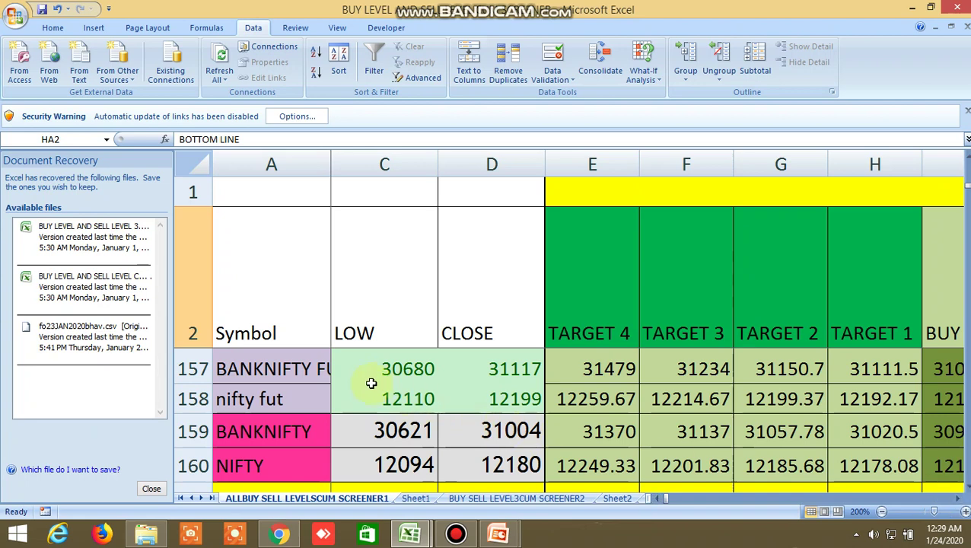
left_click(316, 368)
left_click(293, 397)
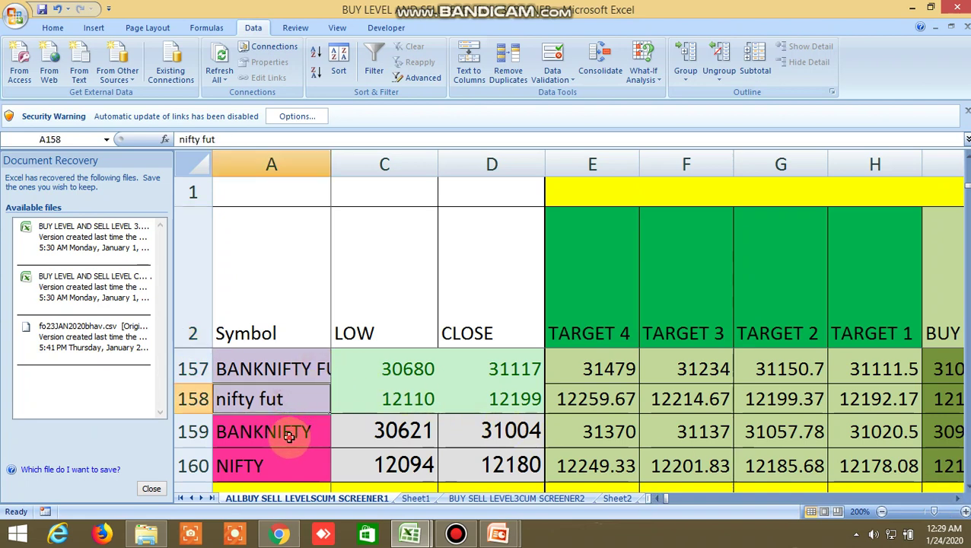
left_click(292, 429)
left_click(288, 462)
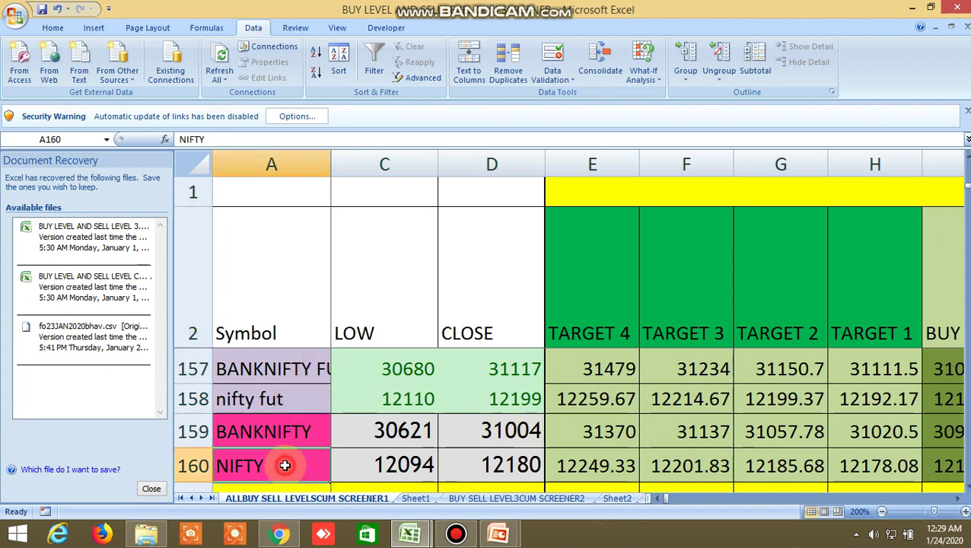
Step: Review the index rows across the buy and sell levels, the LTP versus target conditions and the typical price columns
left_click(959, 499)
left_click(958, 499)
left_click(959, 500)
left_click(959, 499)
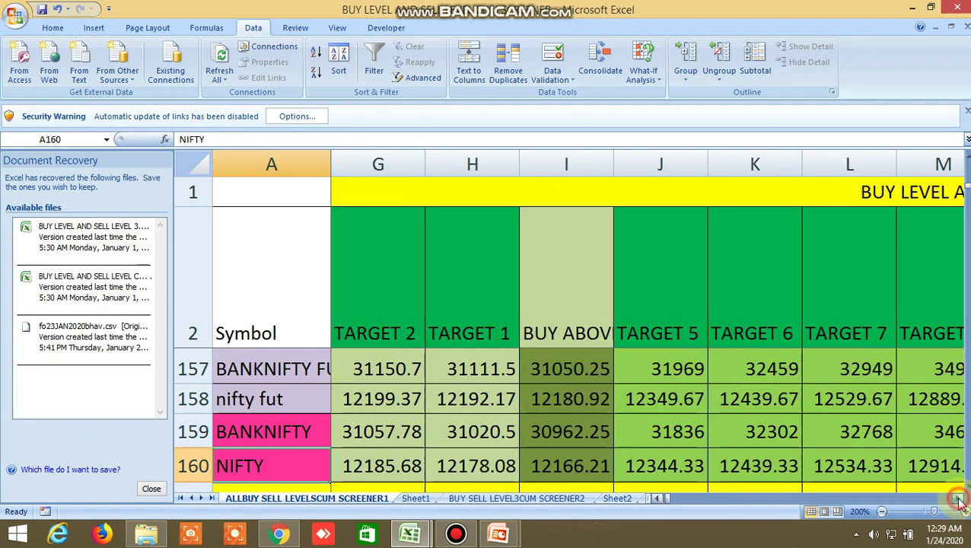
left_click(959, 500)
left_click(958, 499)
left_click(959, 499)
left_click(959, 499)
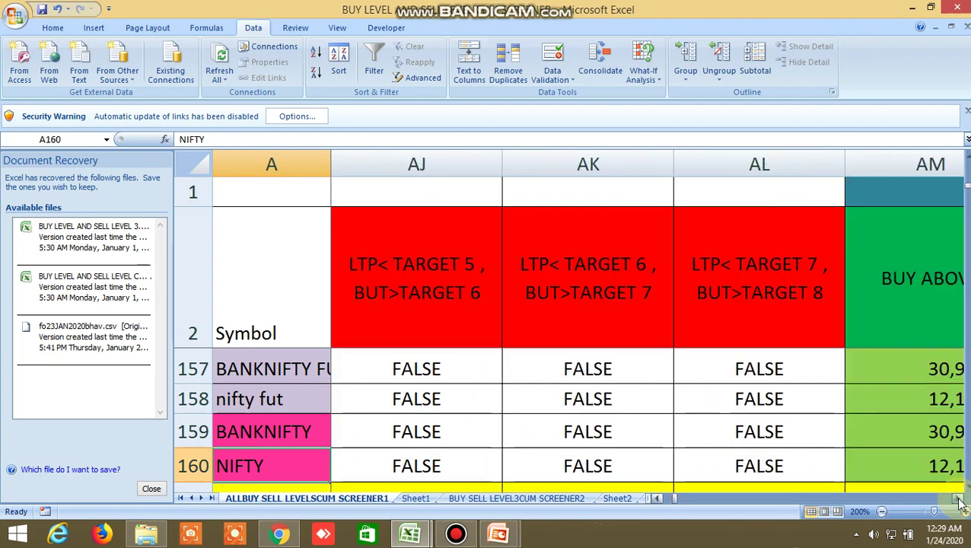
left_click(958, 499)
left_click(958, 499)
left_click(958, 500)
left_click(959, 499)
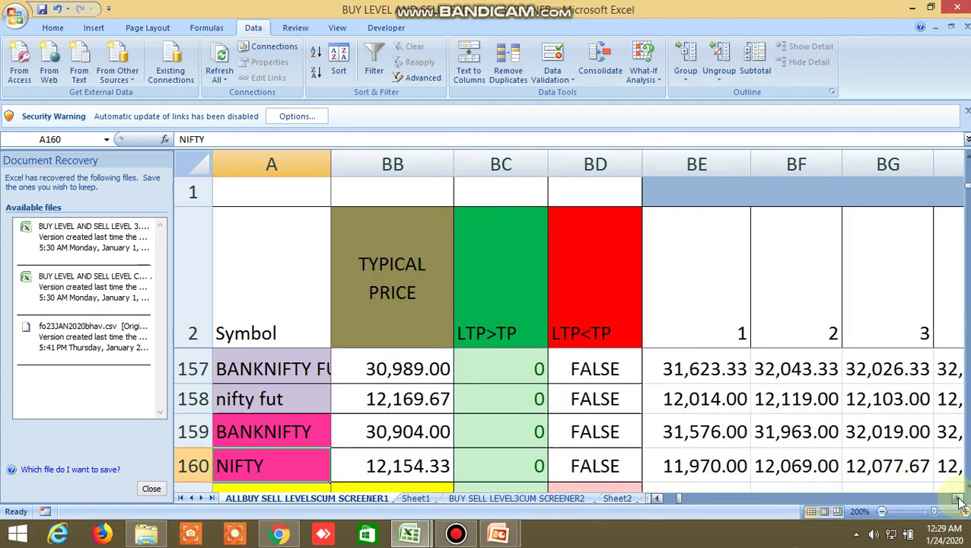
Step: Review the moving average columns and the NORMDIST 15 section for the index rows
left_click(958, 499)
left_click(959, 499)
left_click(959, 500)
left_click(959, 499)
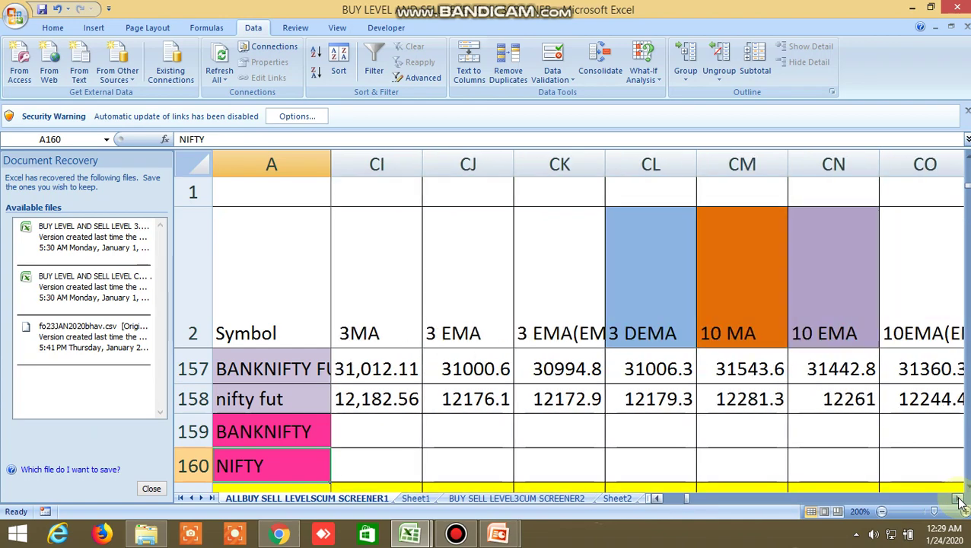
left_click(959, 499)
left_click(959, 500)
left_click(959, 499)
left_click(959, 500)
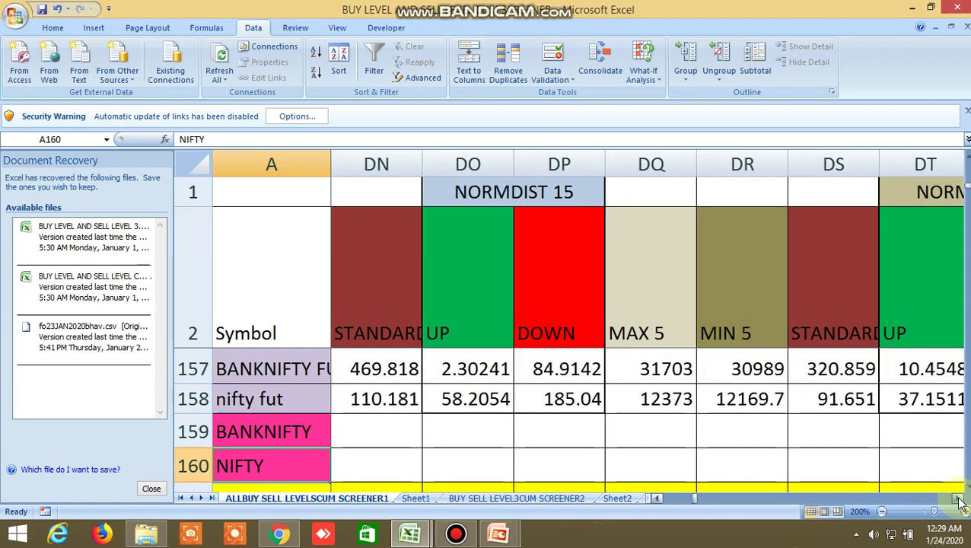
Step: Review the R1 to R7 resistance levels and the S2 to S7 support levels for the index rows
left_click(958, 499)
left_click(959, 499)
left_click(959, 499)
left_click(959, 499)
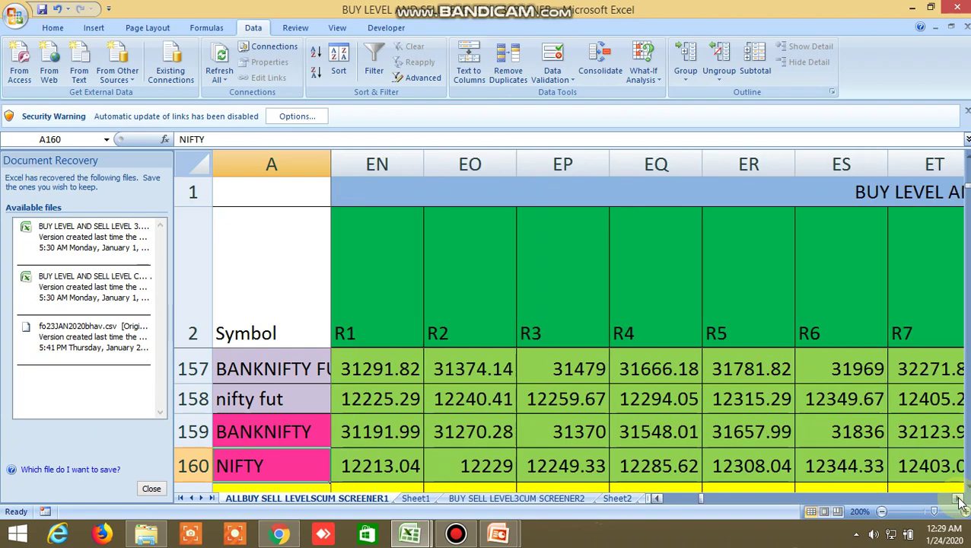
left_click(958, 499)
left_click(959, 499)
left_click(959, 500)
left_click(959, 499)
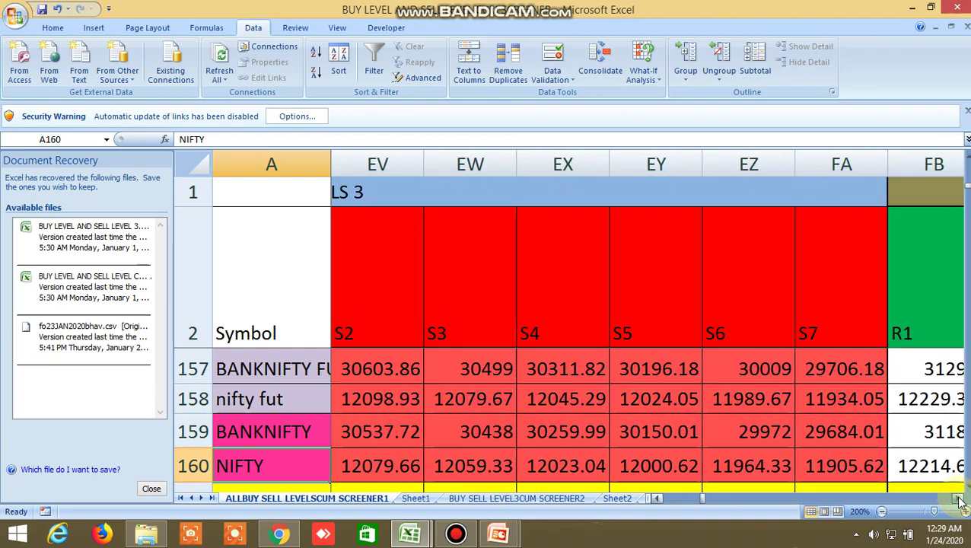
Step: Review the PIVOT POINT and BOLLINGERBAND sections for the index rows
left_click(959, 499)
left_click(958, 499)
left_click(959, 500)
left_click(959, 499)
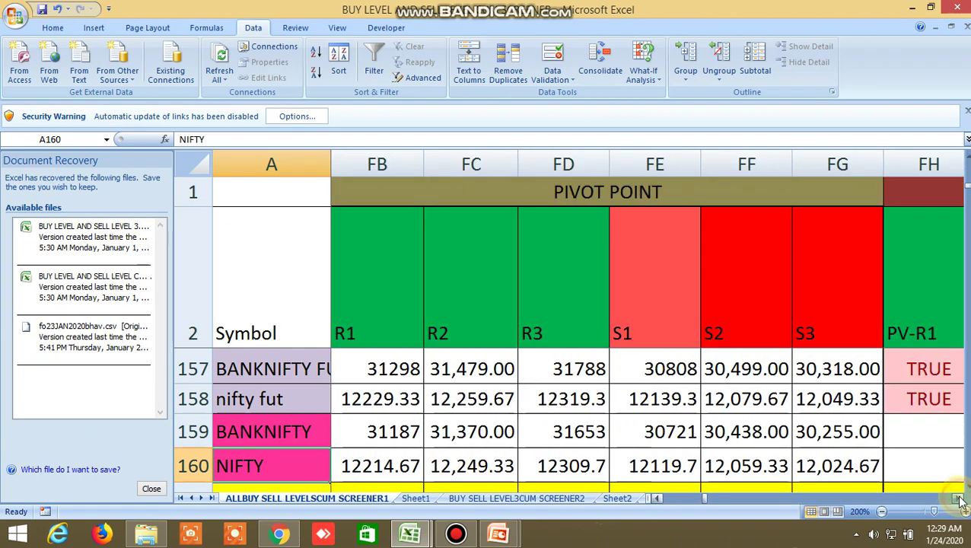
left_click(959, 499)
left_click(959, 500)
left_click(958, 499)
left_click(959, 499)
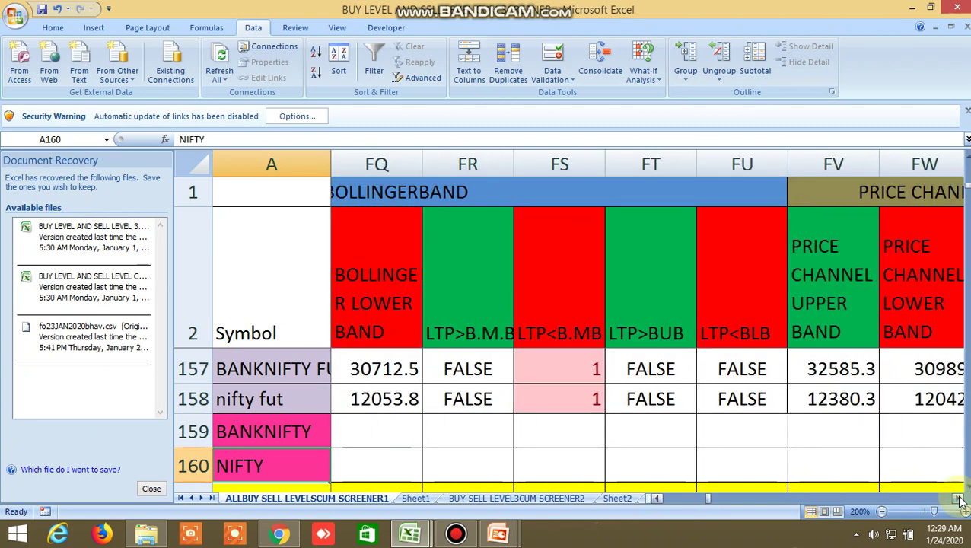
Step: Review the index rows across the PRICE CHANNEL, LTP VS PC CHANNEL, VWAP and TIRONE LEVEL columns
left_click(959, 499)
left_click(958, 500)
left_click(959, 499)
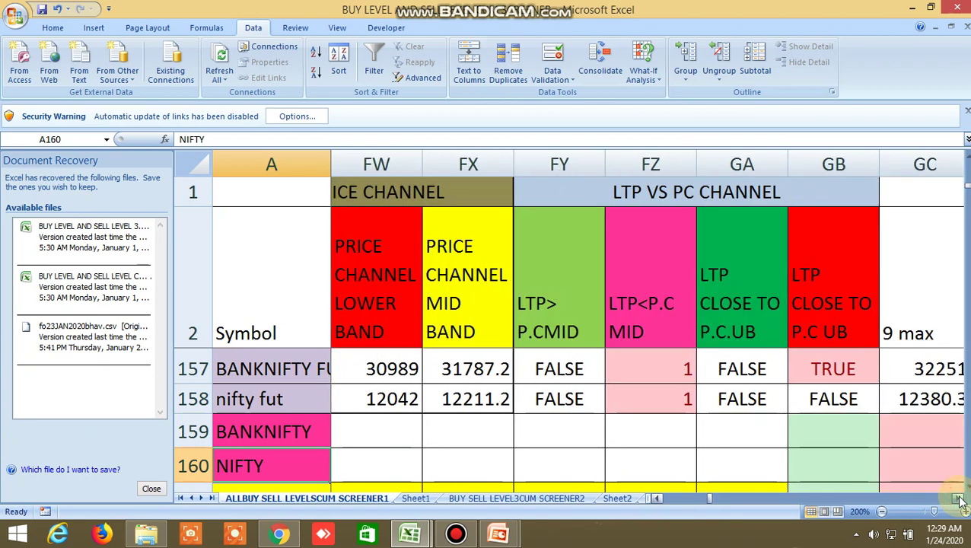
left_click(959, 500)
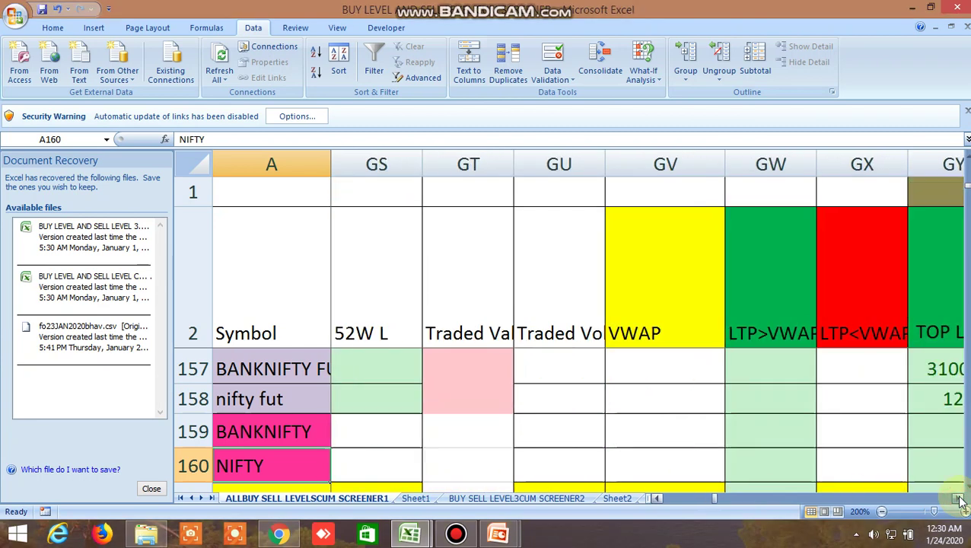
left_click(959, 499)
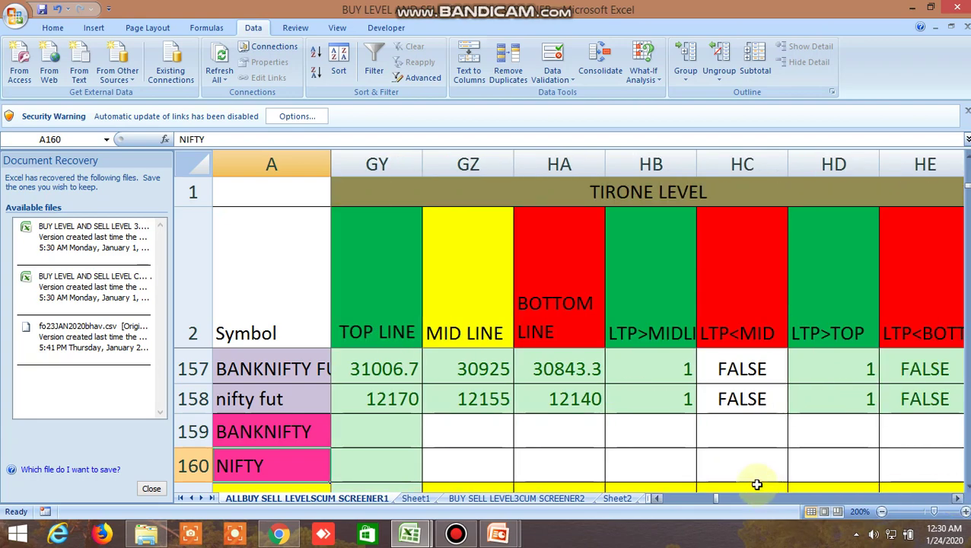
Step: Go to the COMMODITY section and review the CRUDEOIL to LEADMINI rows from HIGH across to the linear regression columns
left_click_drag(716, 498, 647, 499)
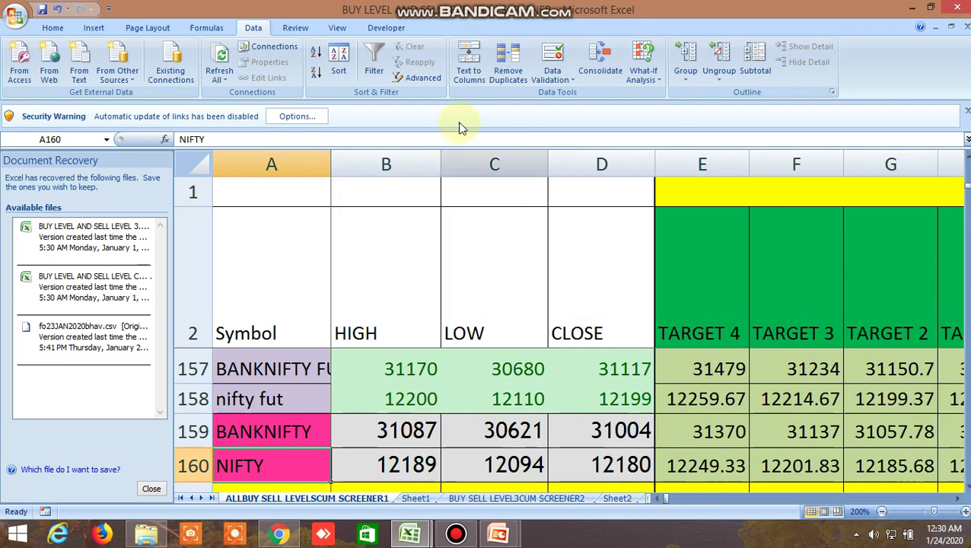
scroll(521, 380, "up", 3)
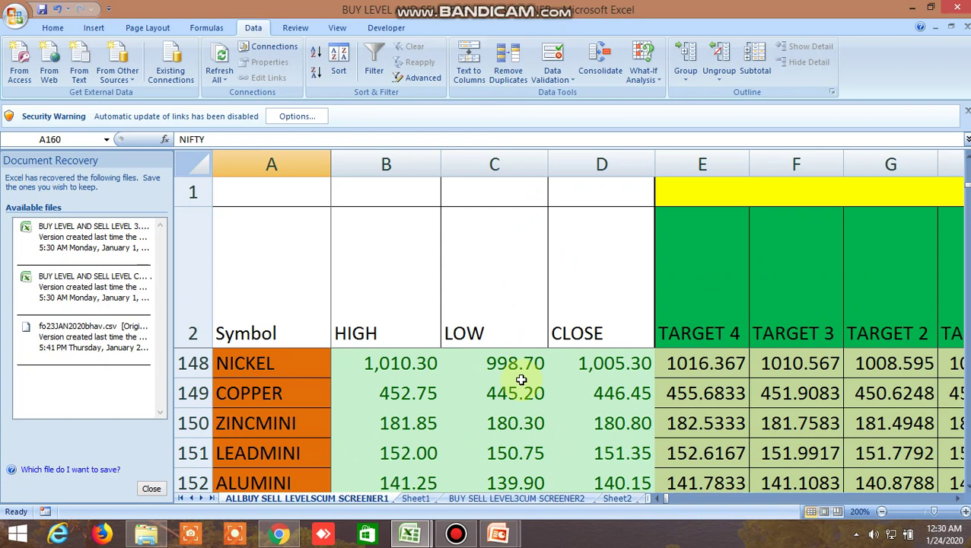
scroll(521, 379, "up", 1)
left_click(965, 485)
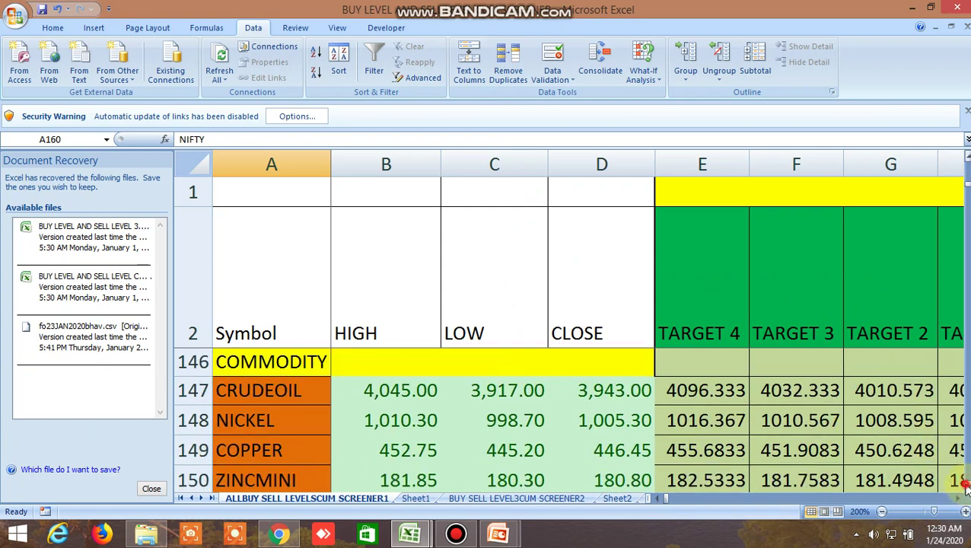
left_click(966, 485)
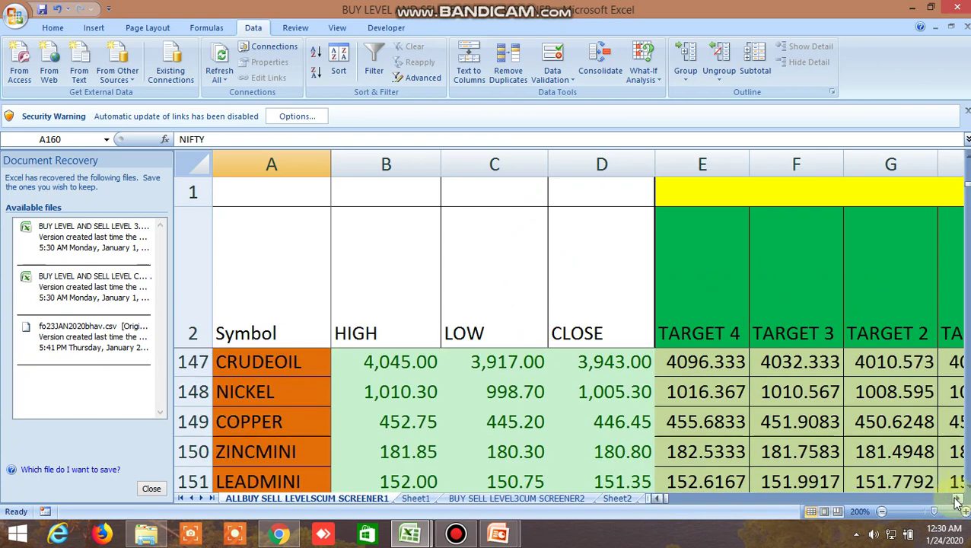
left_click_drag(958, 499, 957, 499)
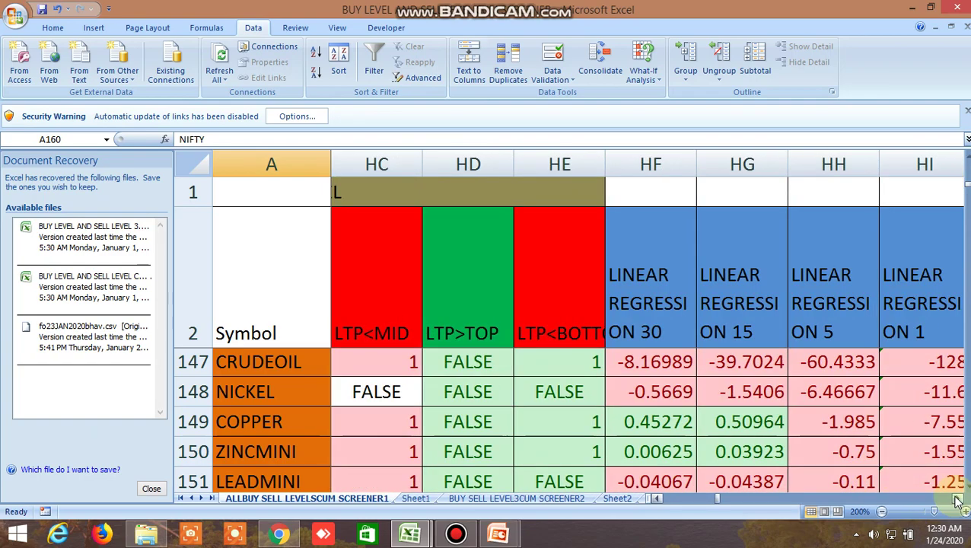
Step: Review the LEADMINI to NATURAL GAS commodity rows from the first columns across to the linear regression and trend columns
left_click_drag(716, 498, 655, 498)
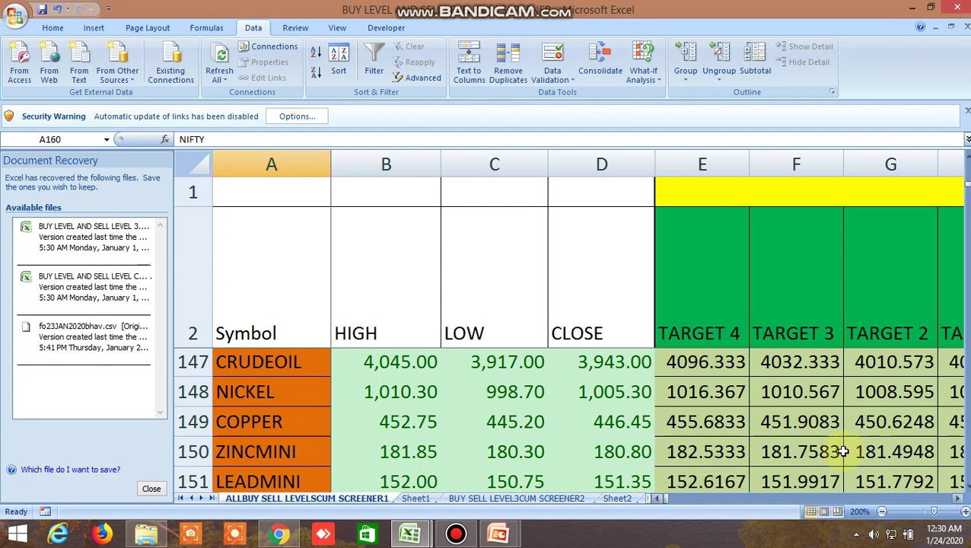
left_click(966, 487)
left_click(967, 488)
left_click(966, 487)
left_click(967, 488)
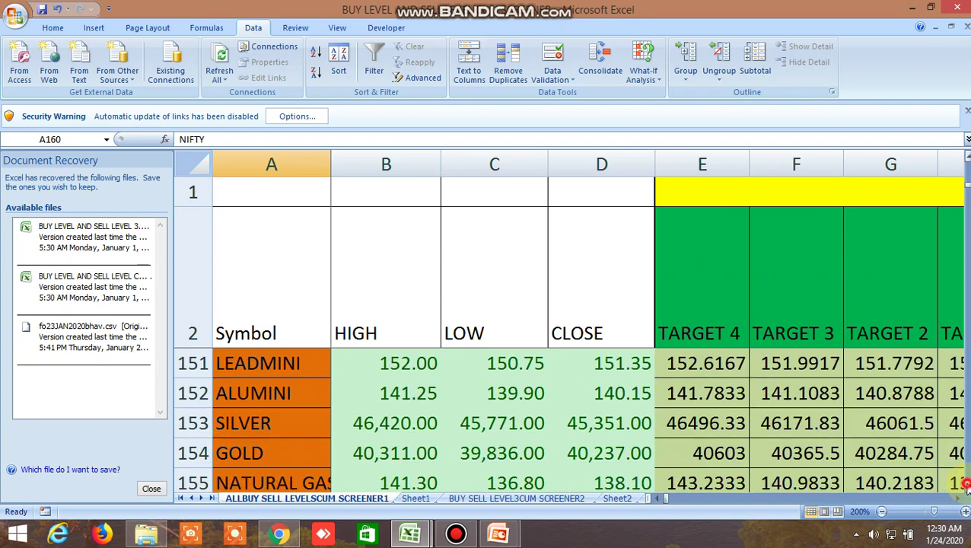
left_click_drag(961, 499, 962, 502)
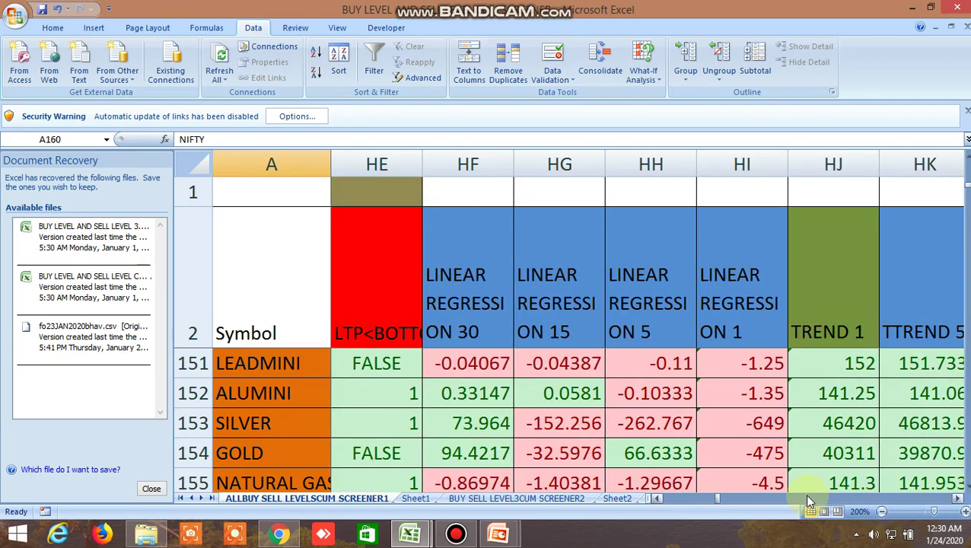
Step: Return to the first columns and browse down the second stock list to the BERGEPAINT to BIOCON rows
left_click_drag(716, 502, 645, 501)
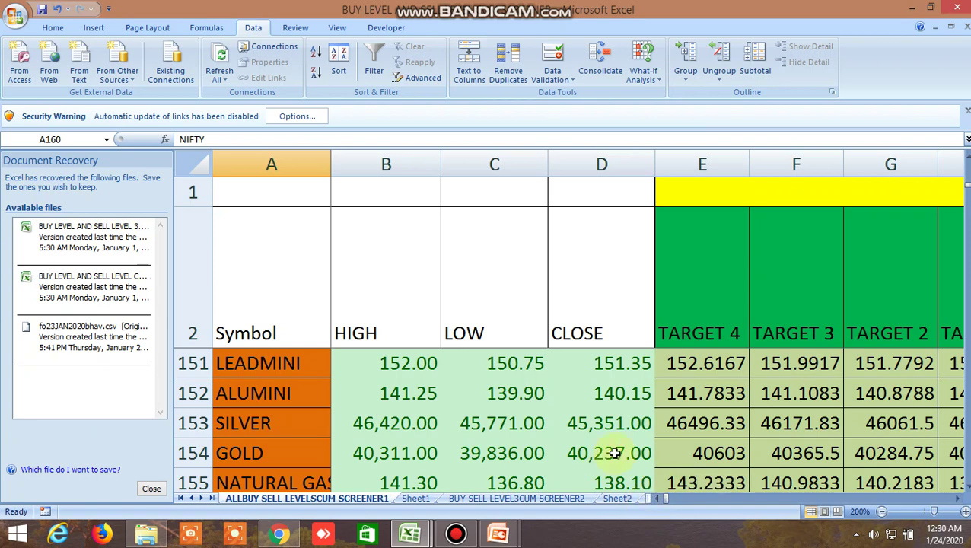
scroll(615, 453, "down", 5)
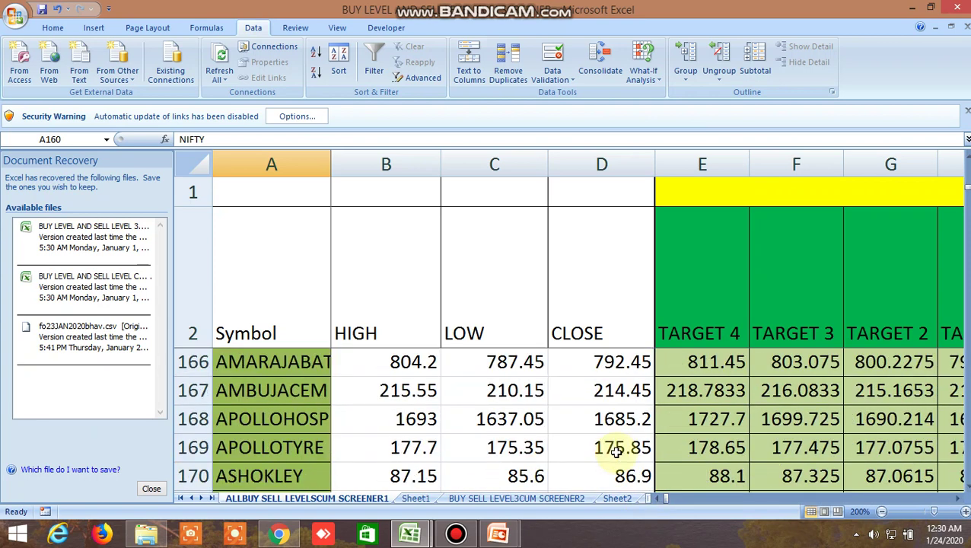
scroll(632, 449, "down", 2)
scroll(632, 449, "down", 1)
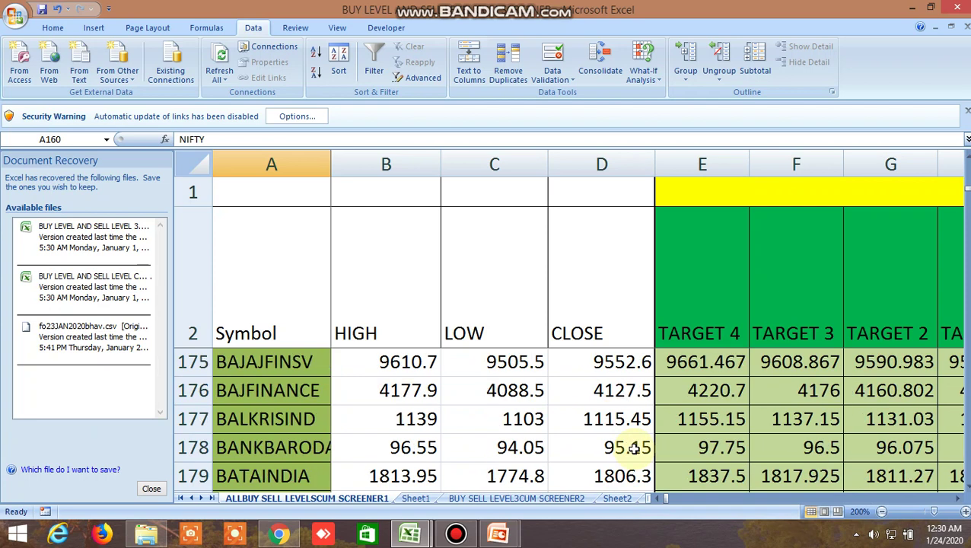
scroll(632, 449, "down", 2)
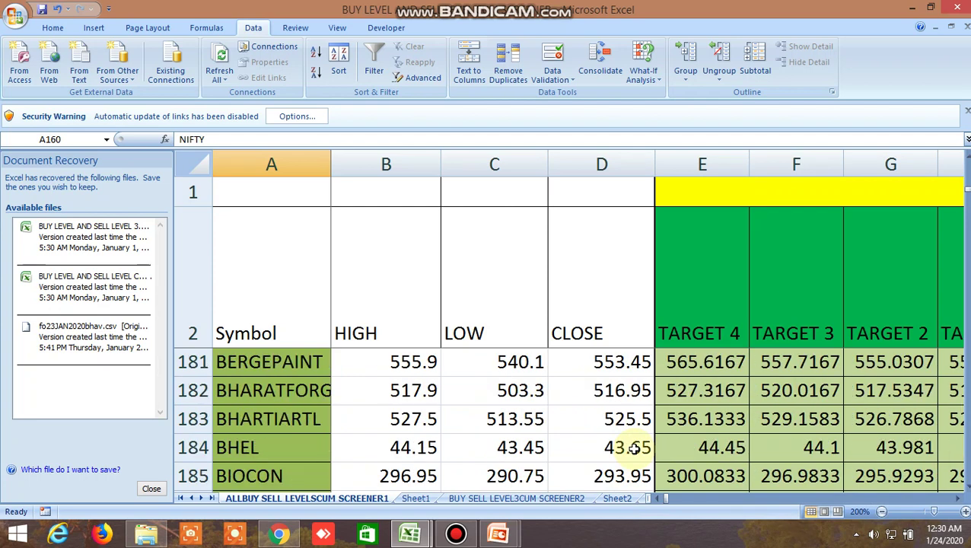
Step: Review the BERGEPAINT to BIOCON rows across the buy, sell and target level columns, then return to the first columns
left_click(960, 499)
left_click(960, 499)
left_click(959, 500)
left_click(959, 500)
left_click(959, 499)
left_click(959, 499)
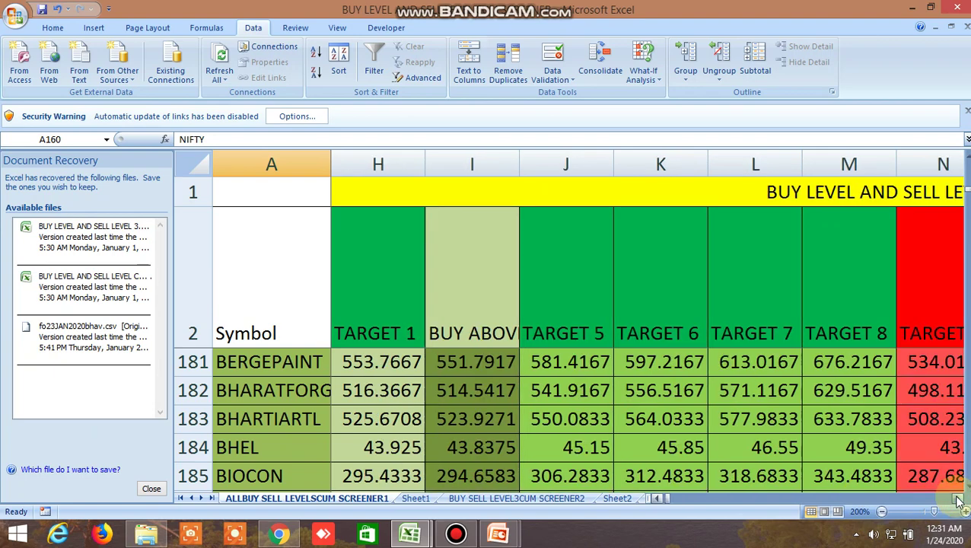
left_click(960, 499)
left_click(960, 499)
left_click(960, 500)
left_click(960, 499)
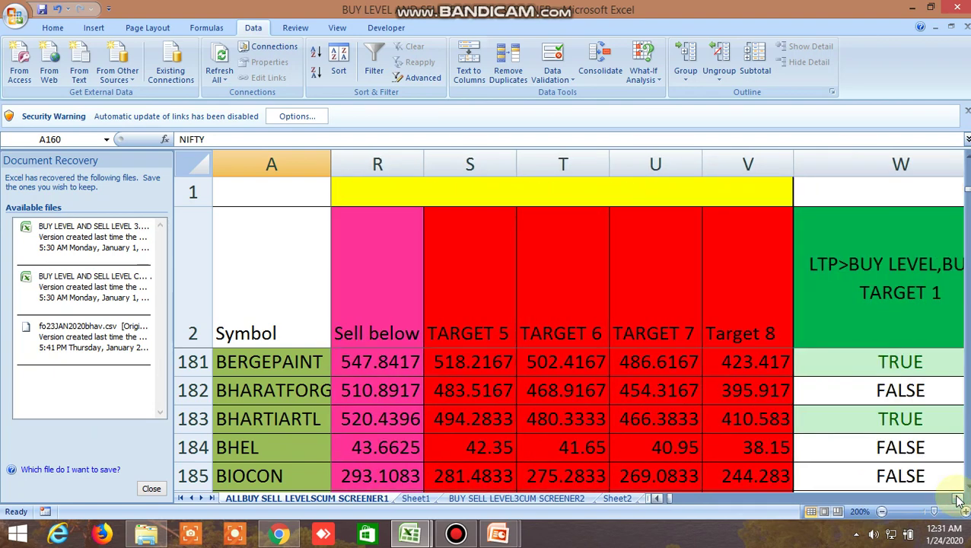
left_click(668, 499)
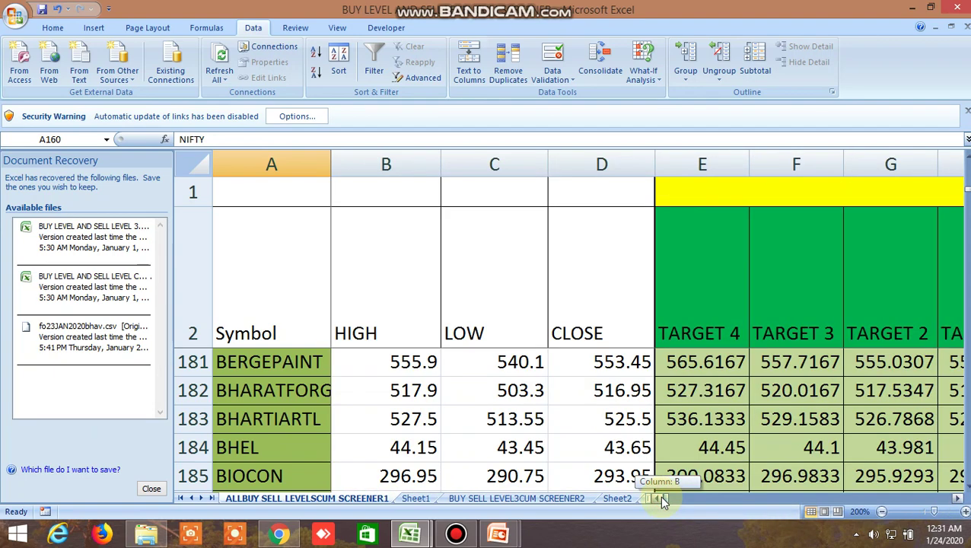
Step: Go to the 100 MA columns of the BUY SELL LEVEL3CUM SCREENER2 sheet and inspect the ADANIPORTS formula in cell FT6
left_click(542, 497)
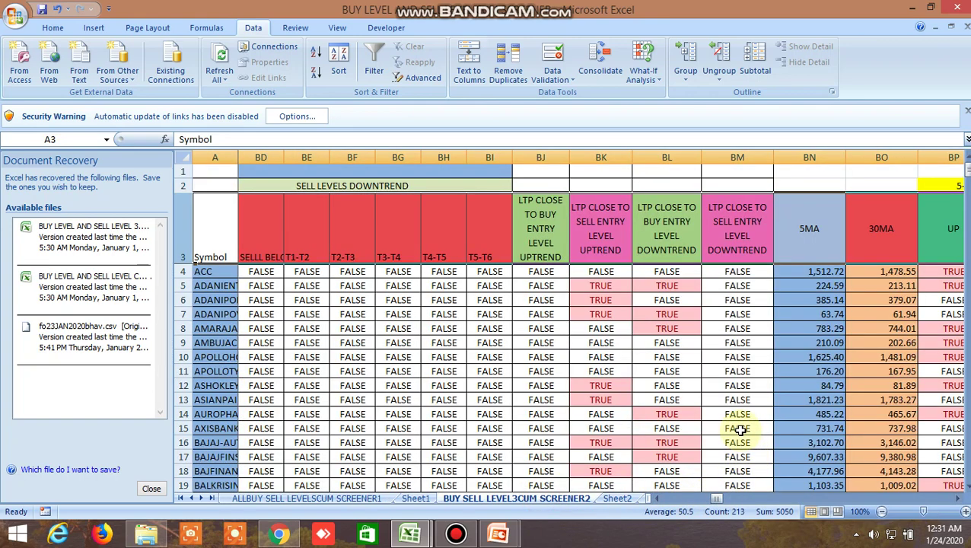
left_click_drag(719, 500, 809, 508)
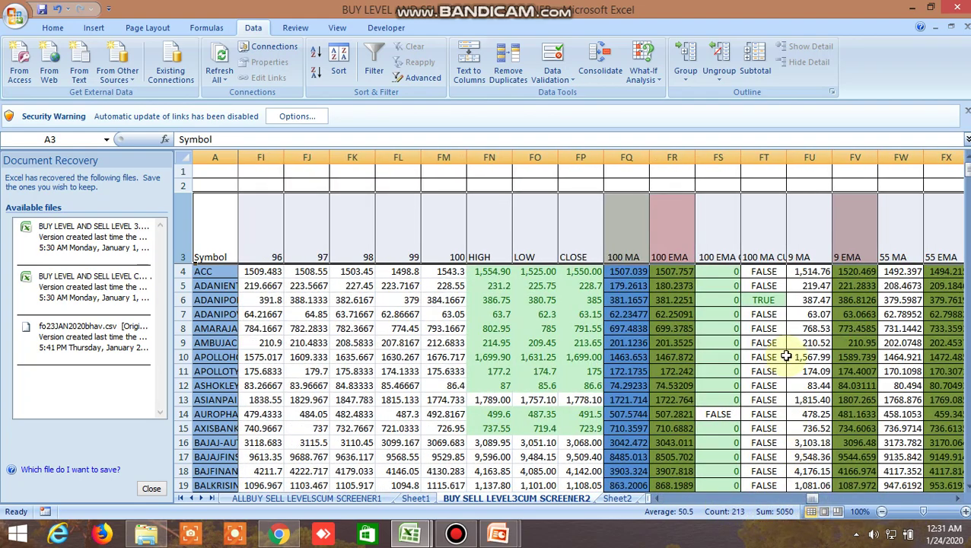
left_click(770, 301)
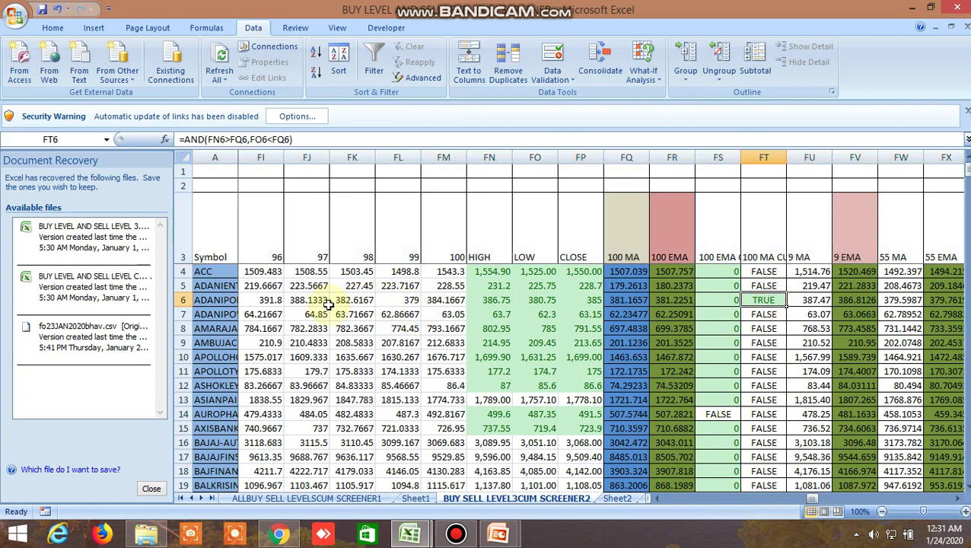
Step: Switch to Kite in Chrome, open the ADANIPORTS chart from watchlist 1 and clear all its current studies
left_click(280, 535)
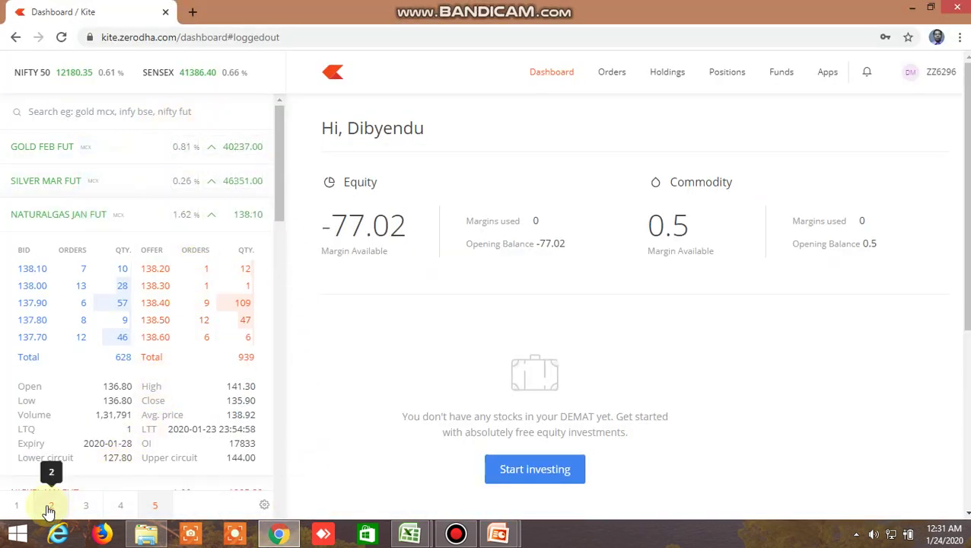
left_click(17, 507)
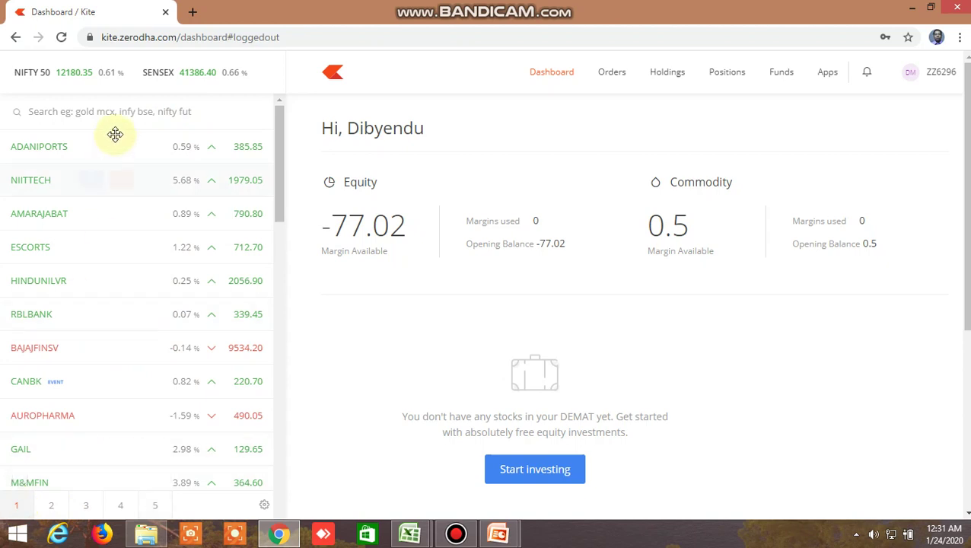
left_click(183, 150)
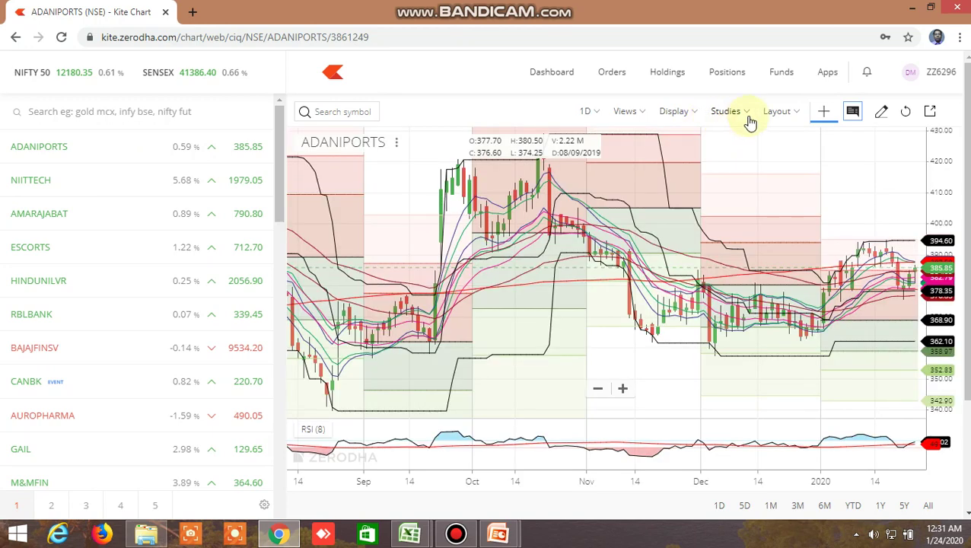
left_click(748, 116)
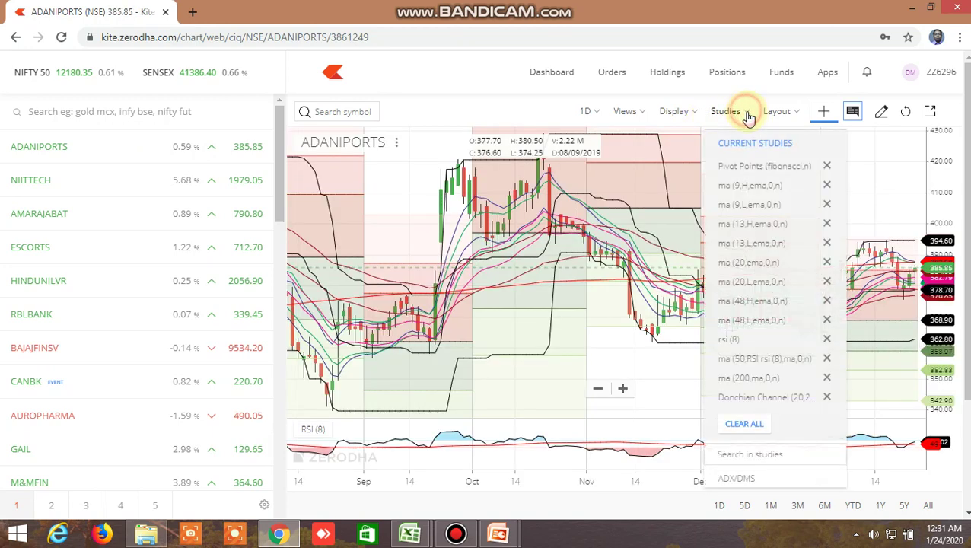
left_click(750, 424)
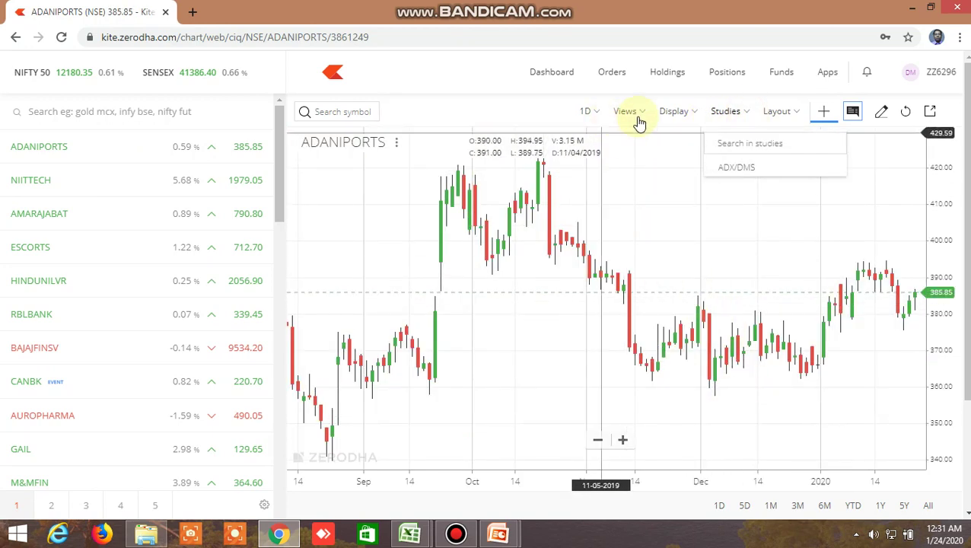
Step: Add a simple Moving Average study with period 100 on Close to the ADANIPORTS chart and examine the latest candles
left_click(750, 145)
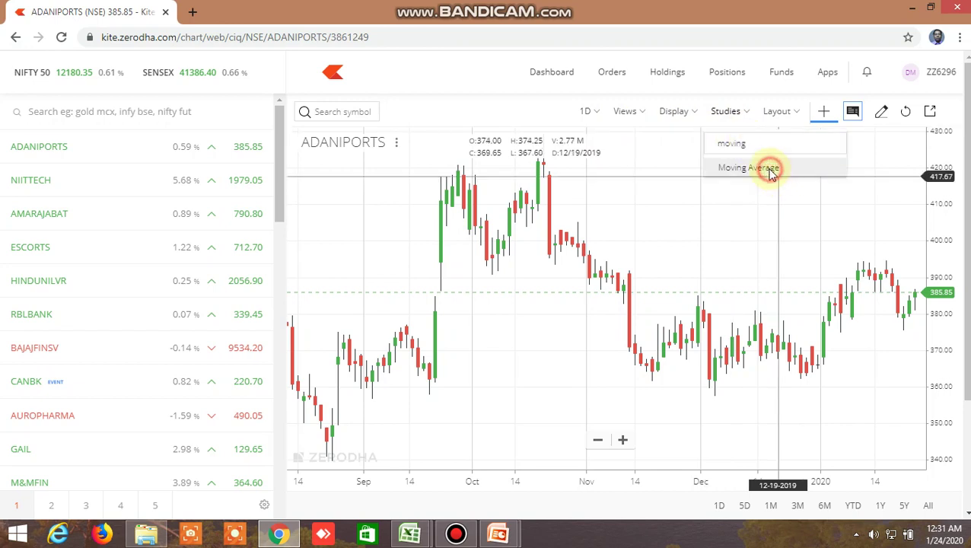
left_click(771, 170)
left_click(670, 223)
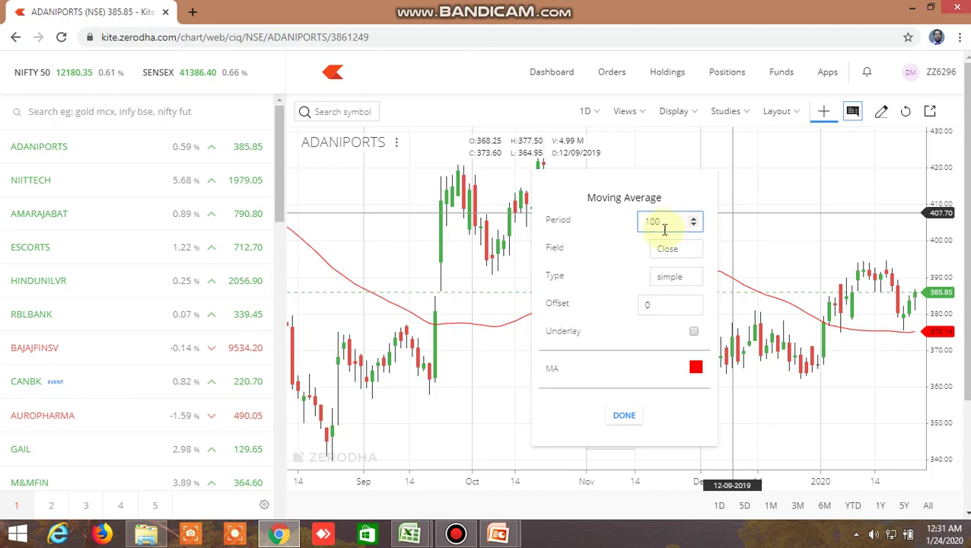
left_click(624, 417)
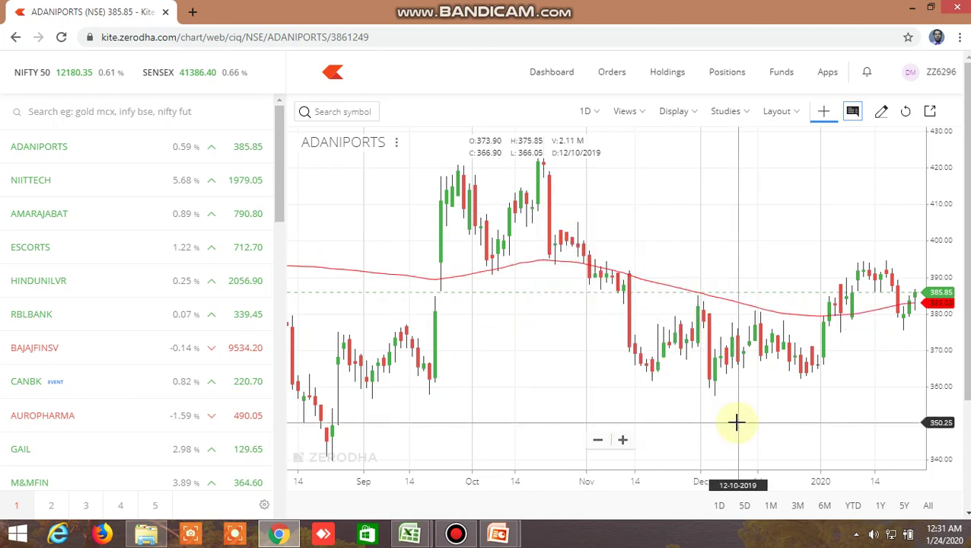
scroll(733, 425, "up", 5)
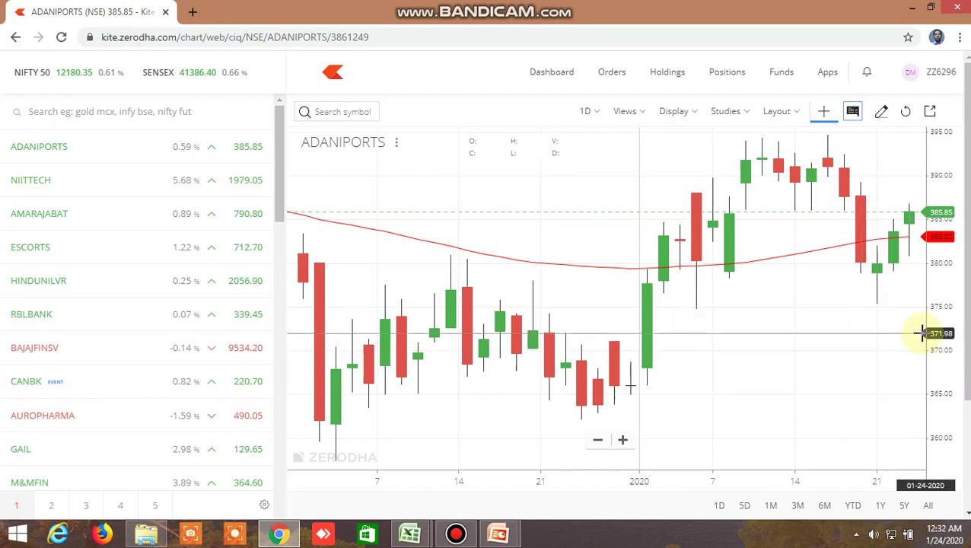
Step: Return to the Excel screener workbook and inspect the column FT 100 MA signals for BOSCHLTD and BPCL
mouse_move(410, 534)
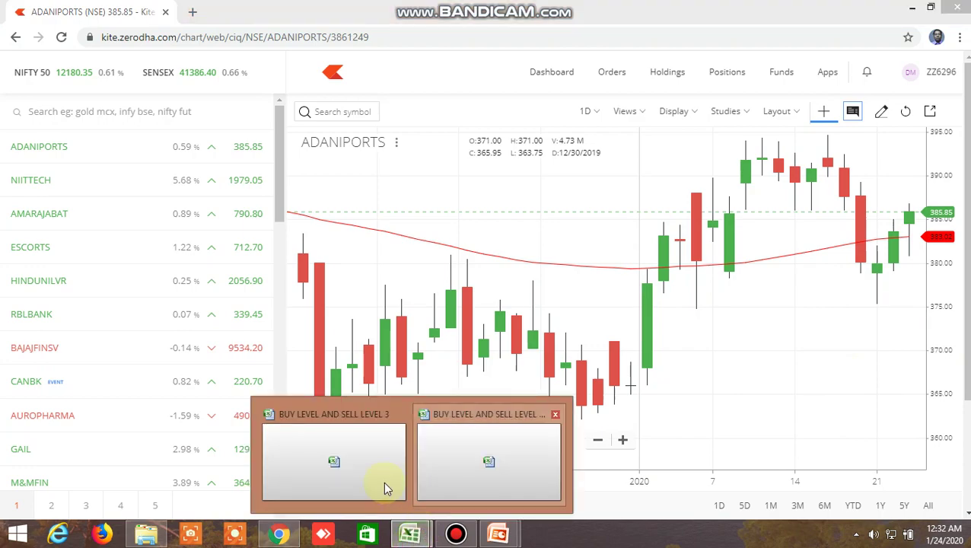
left_click(463, 468)
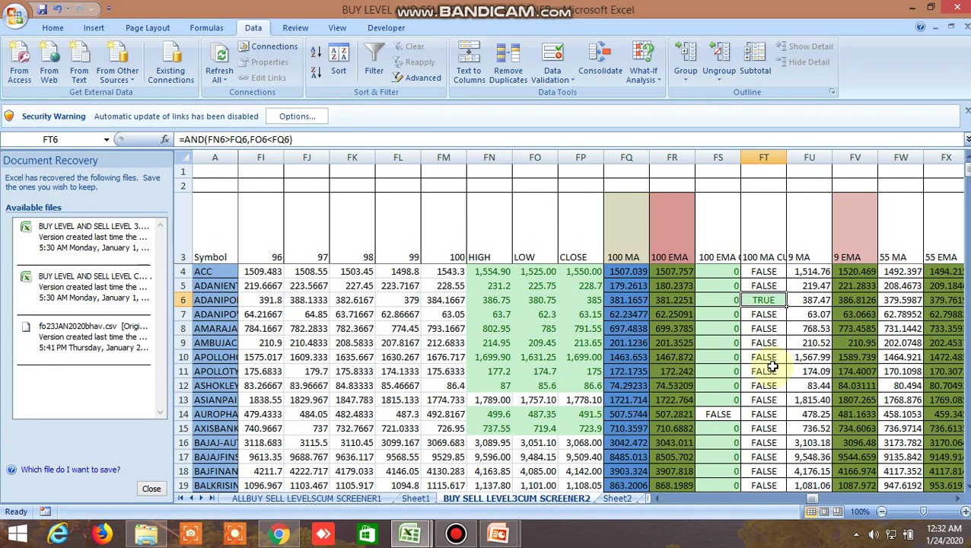
scroll(772, 367, "down", 4)
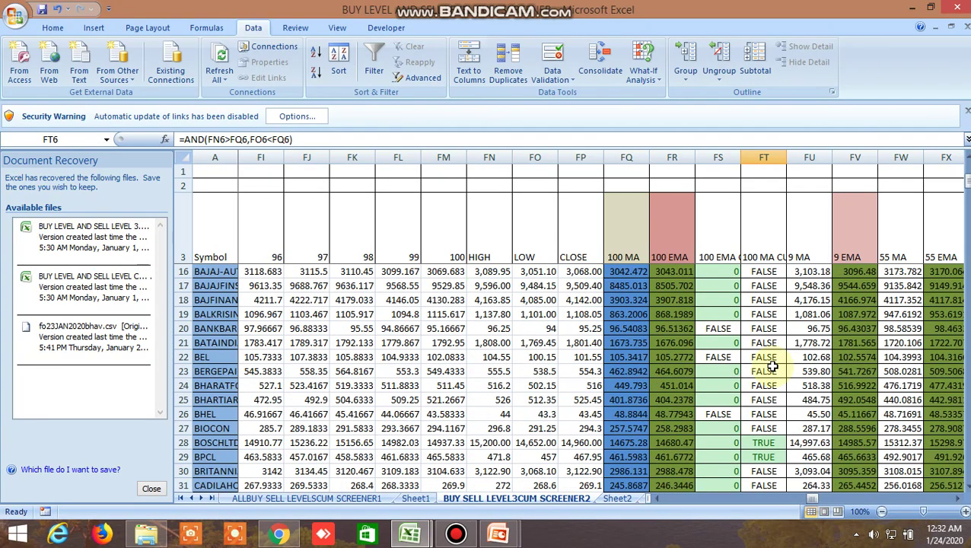
scroll(773, 366, "down", 1)
left_click(772, 398)
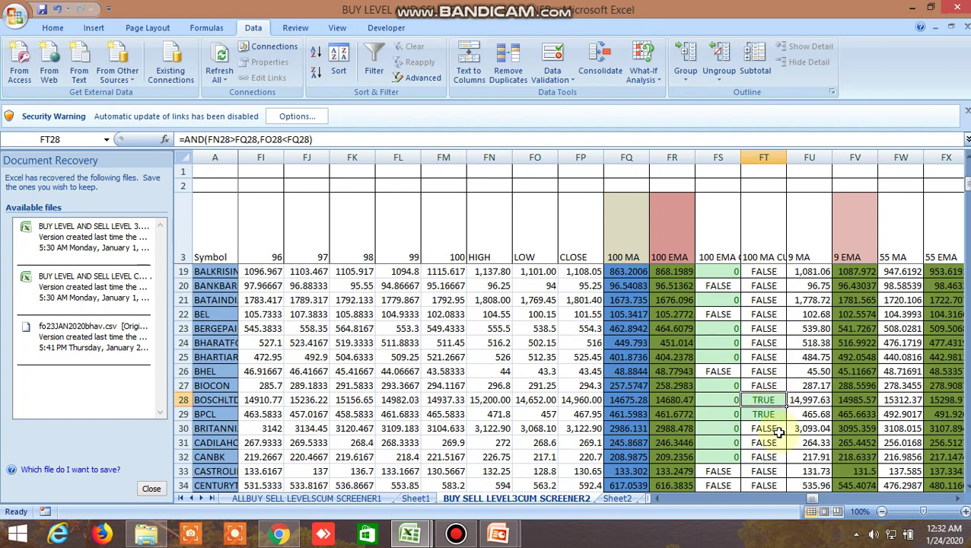
scroll(780, 431, "down", 1)
left_click(771, 372)
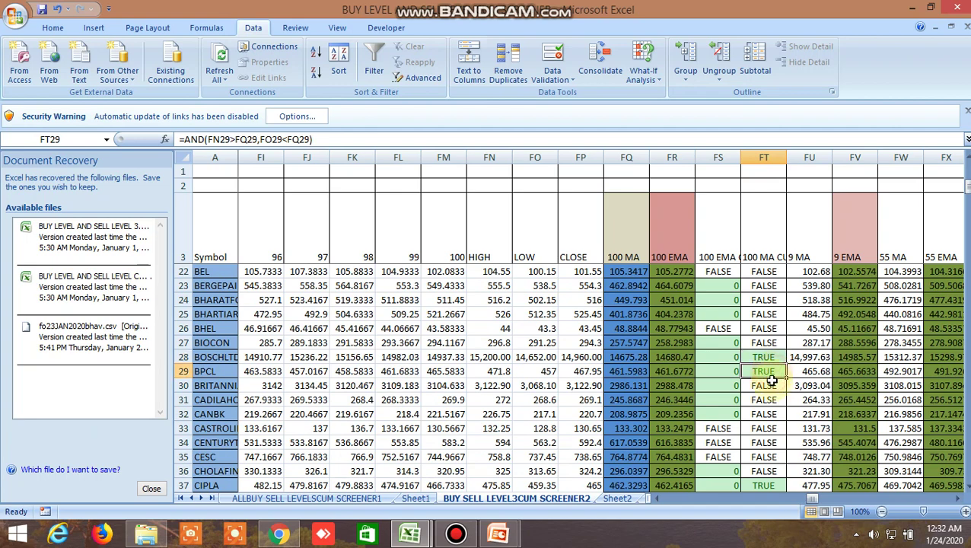
Step: Switch to Kite, open the NSE chart of BPCL and examine its latest candles against the moving average
left_click(279, 534)
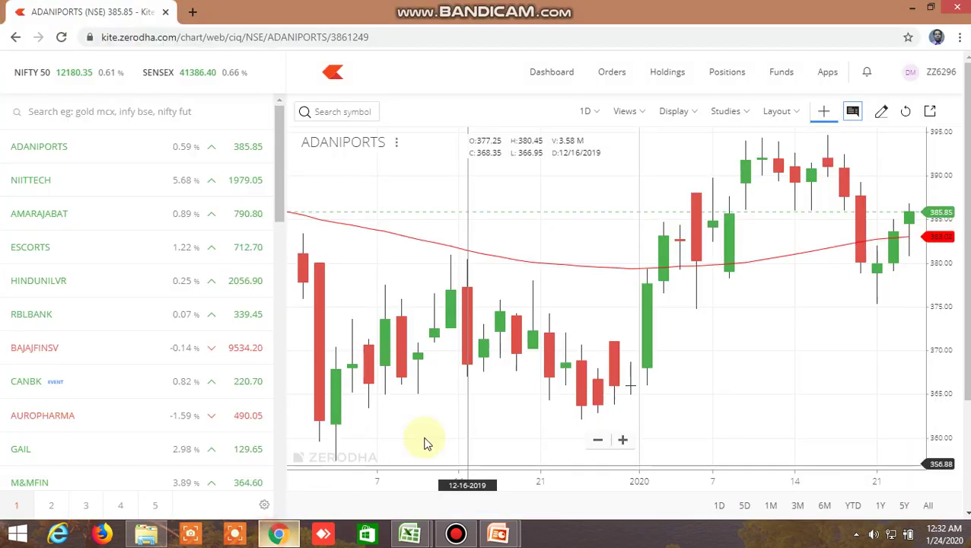
left_click(354, 112)
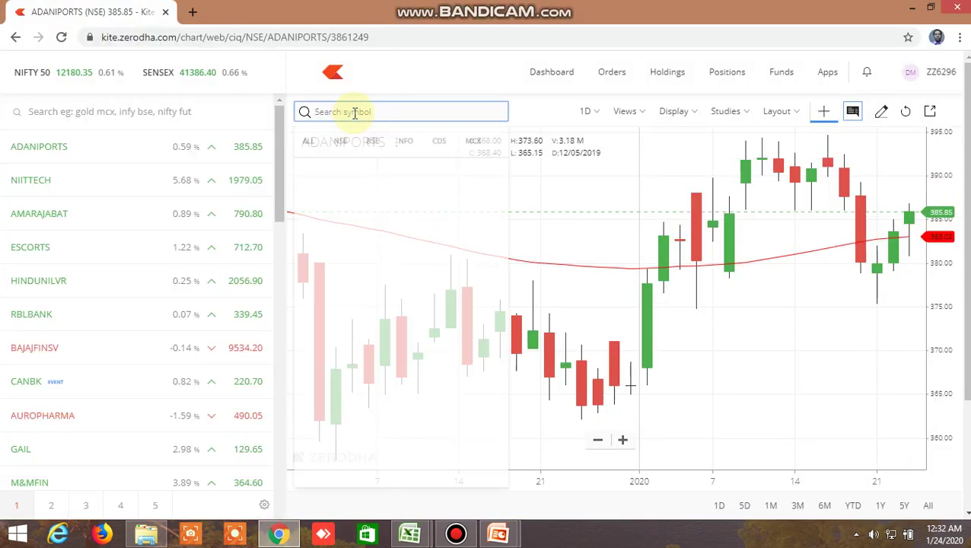
type("bpcl")
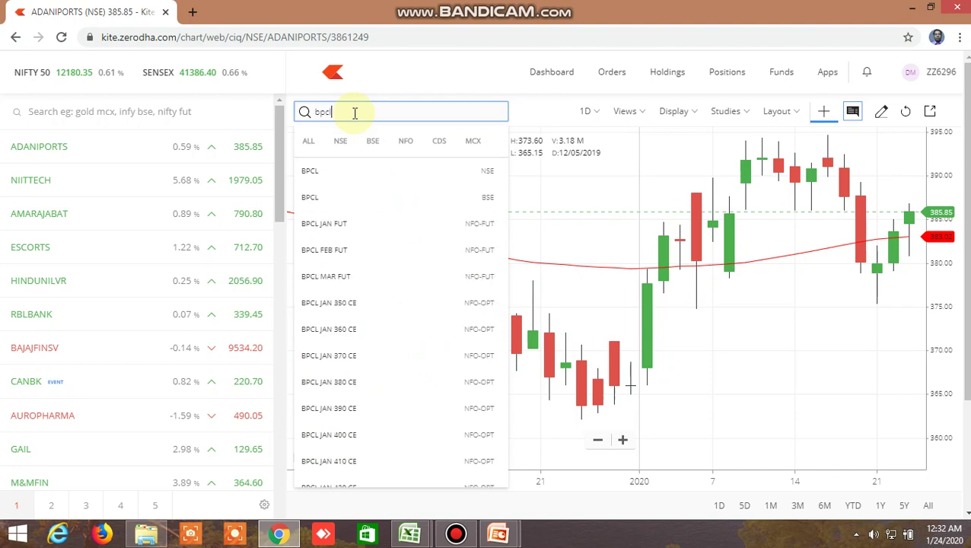
left_click(310, 170)
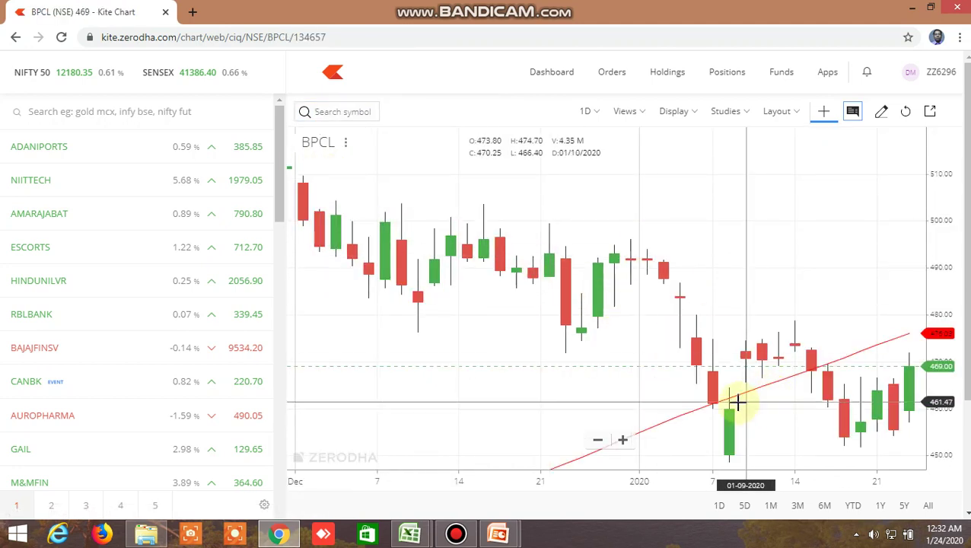
scroll(681, 388, "up", 3)
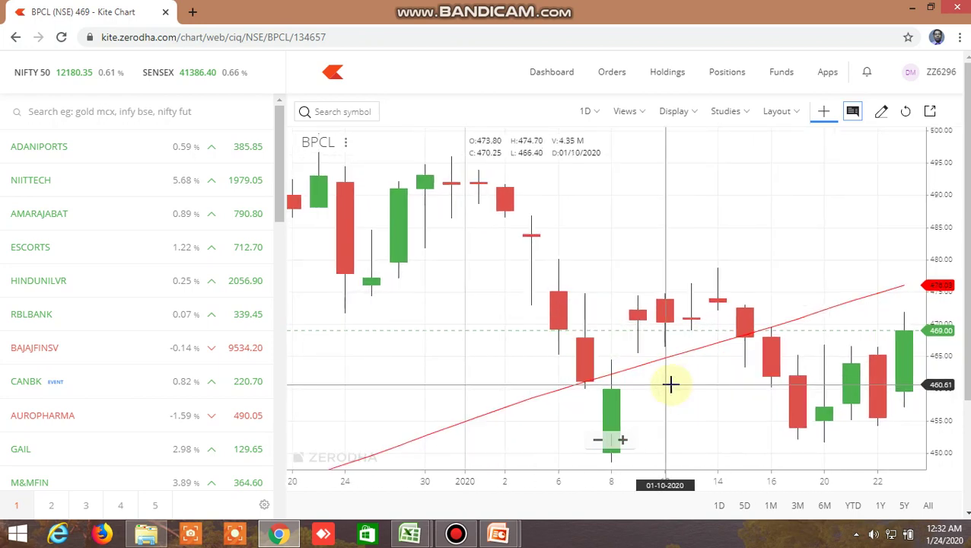
scroll(685, 380, "down", 5)
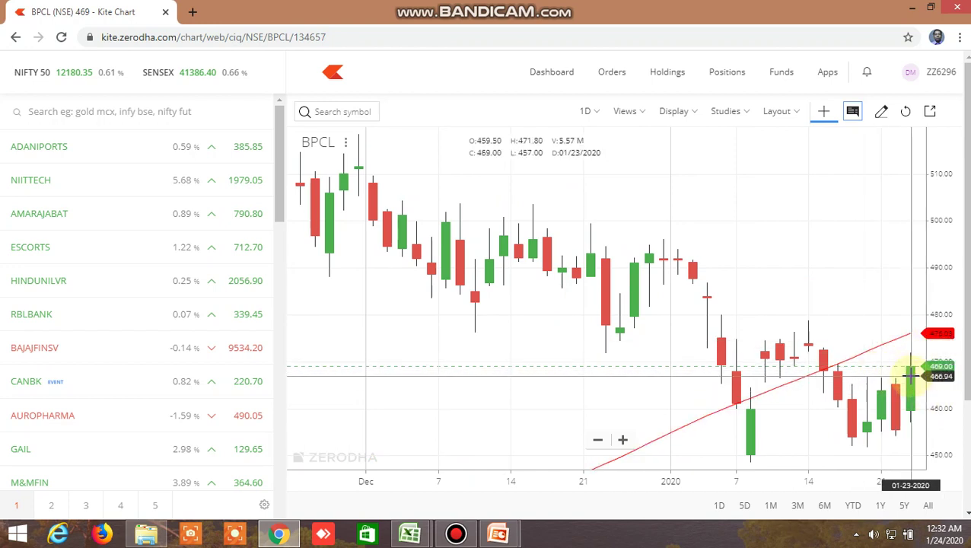
Step: Return to the Excel screener workbook and inspect CIPLA's 100 MA signal in cell FT37
mouse_move(408, 532)
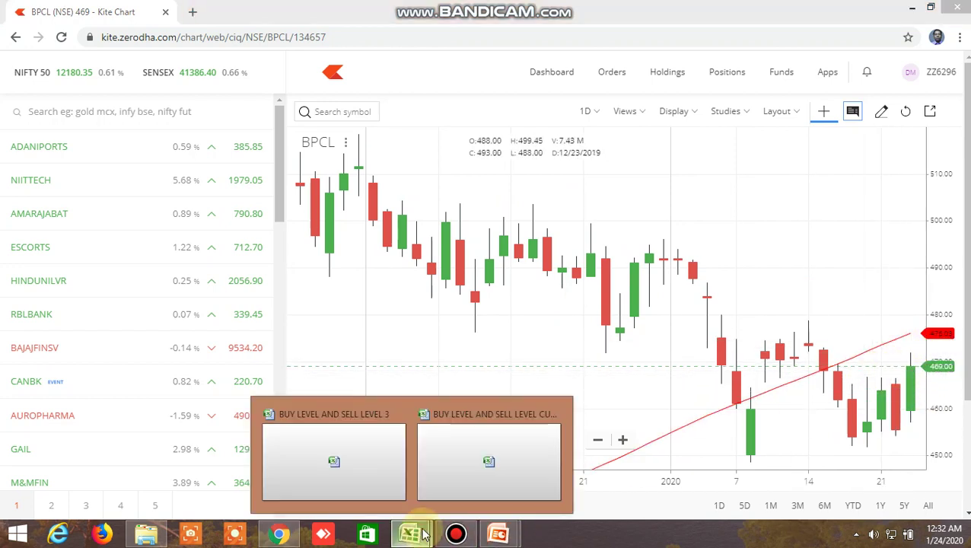
left_click(499, 476)
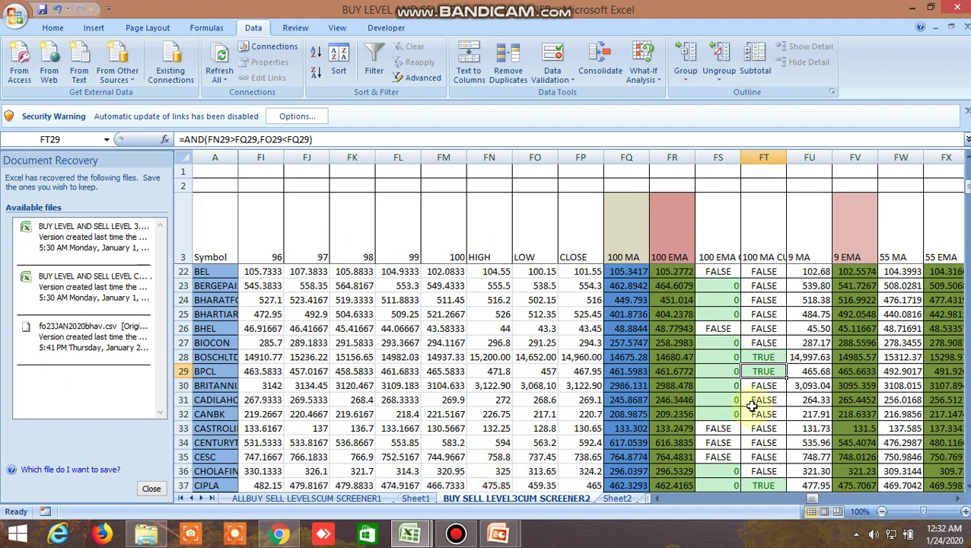
scroll(766, 415, "down", 1)
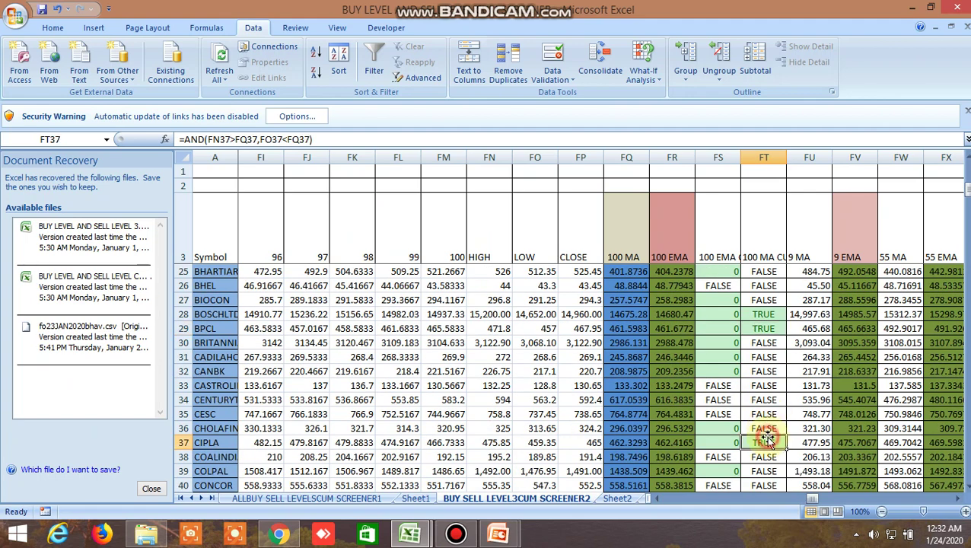
Step: Switch to Kite and open the NSE chart of CIPLA to check it against the moving average
left_click(295, 537)
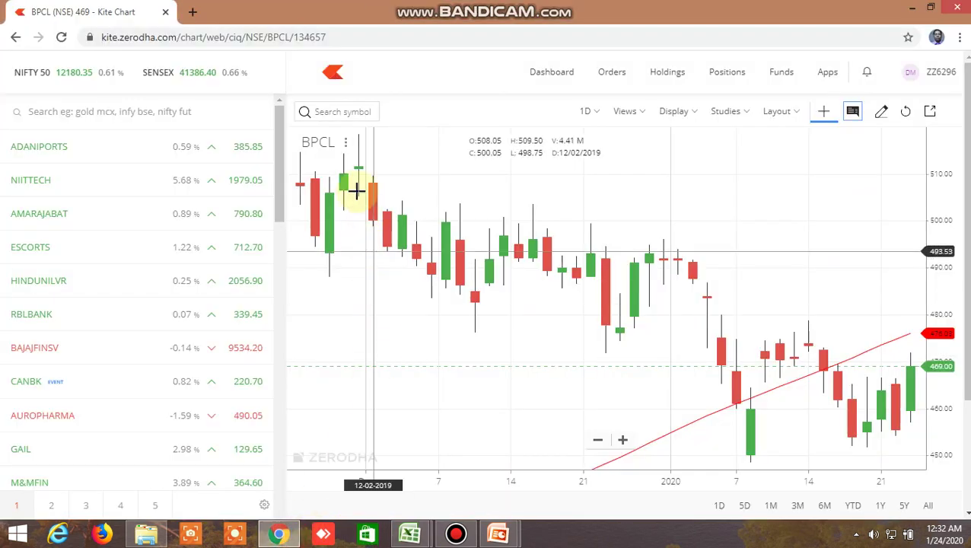
left_click(342, 114)
type("cipla")
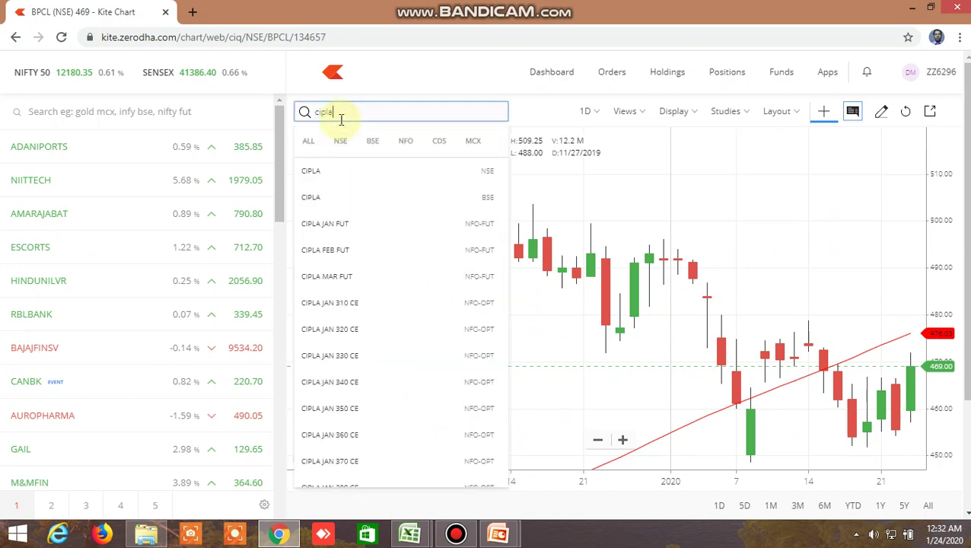
left_click(317, 172)
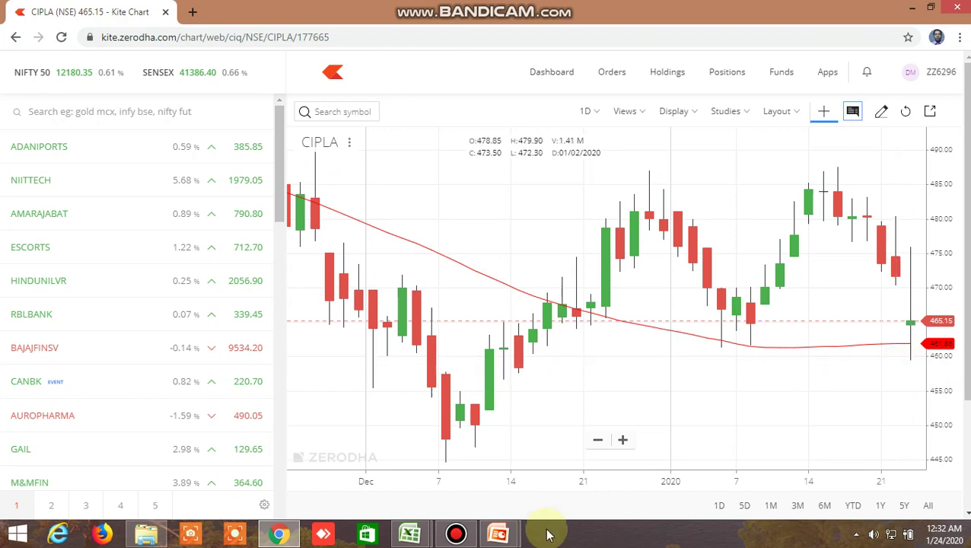
Step: Return to the Excel screener workbook and open the INSIDE THE BAR WITH NR7 sheet
mouse_move(411, 532)
left_click(495, 467)
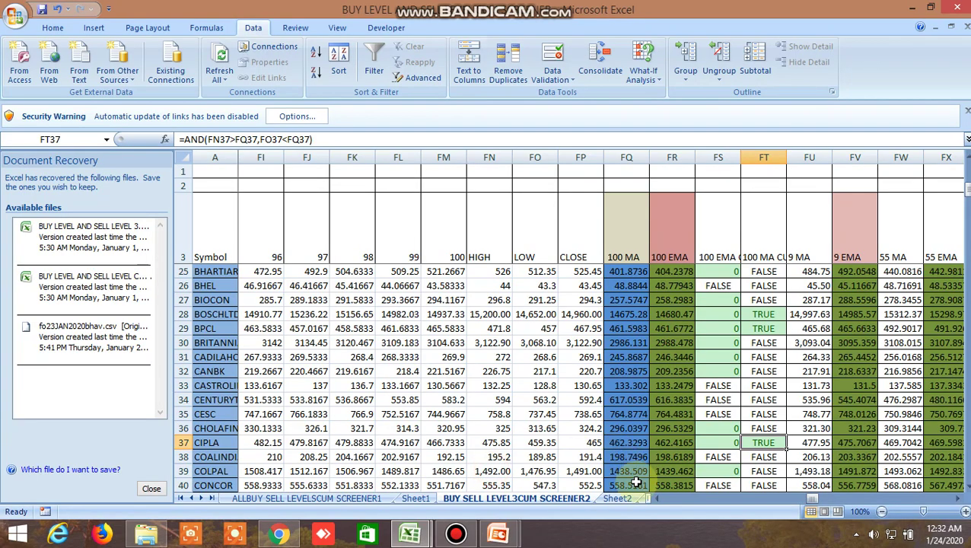
left_click(621, 498)
left_click(628, 500)
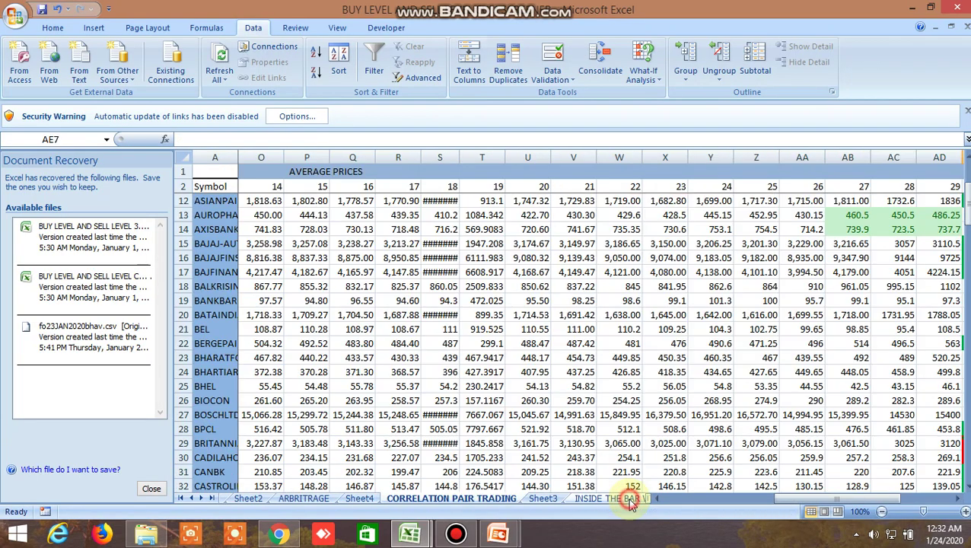
left_click(620, 498)
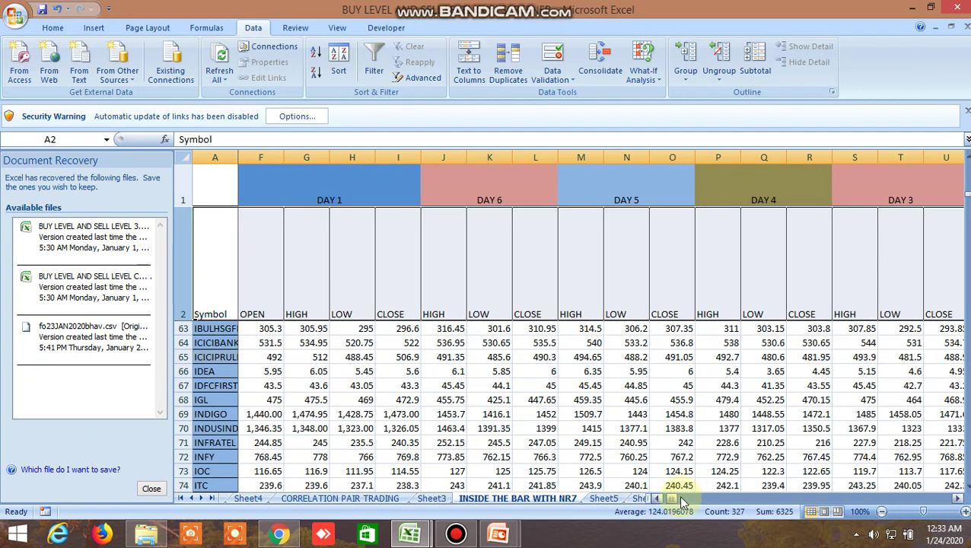
Step: Inspect the INSIDE THE BAR columns and check ADANIENT's NR7 signal formula in cell AA4
left_click_drag(673, 497, 685, 502)
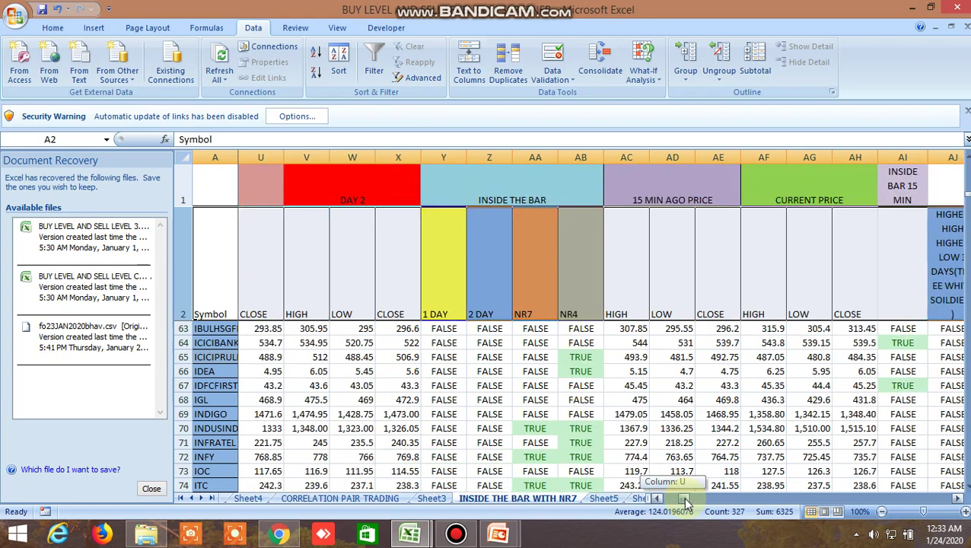
scroll(521, 397, "up", 12)
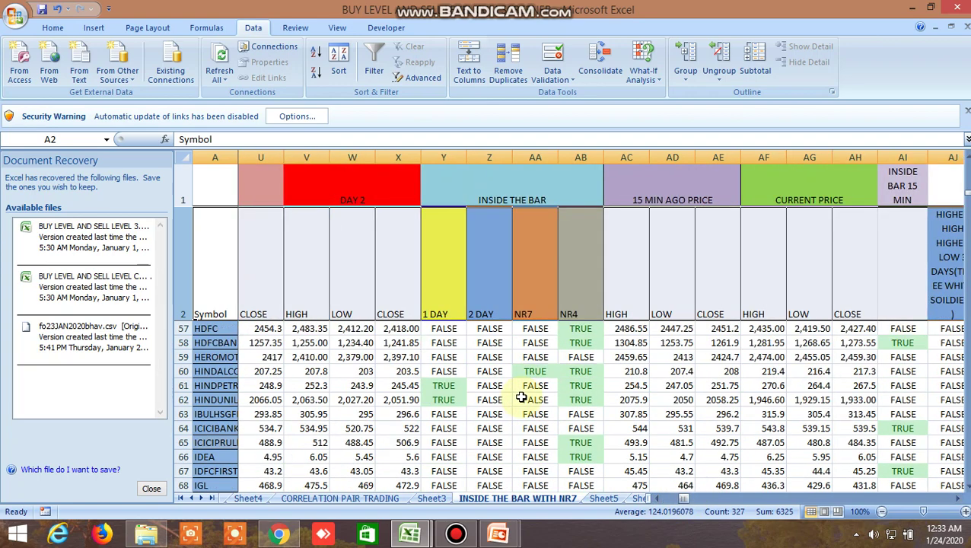
scroll(521, 397, "up", 8)
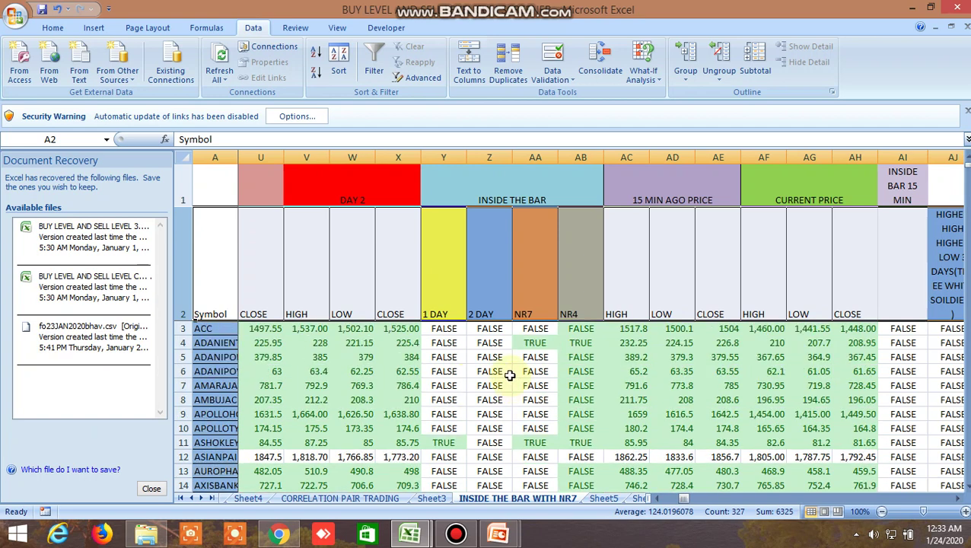
left_click(536, 344)
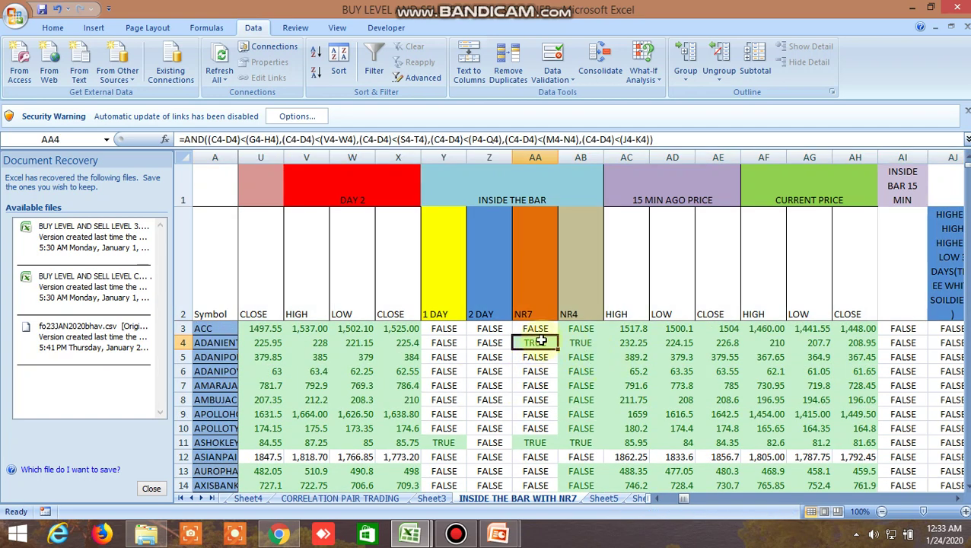
Step: Switch to Kite, open the NSE chart of ADANIENT and compare the ranges of its latest daily candles
left_click(279, 534)
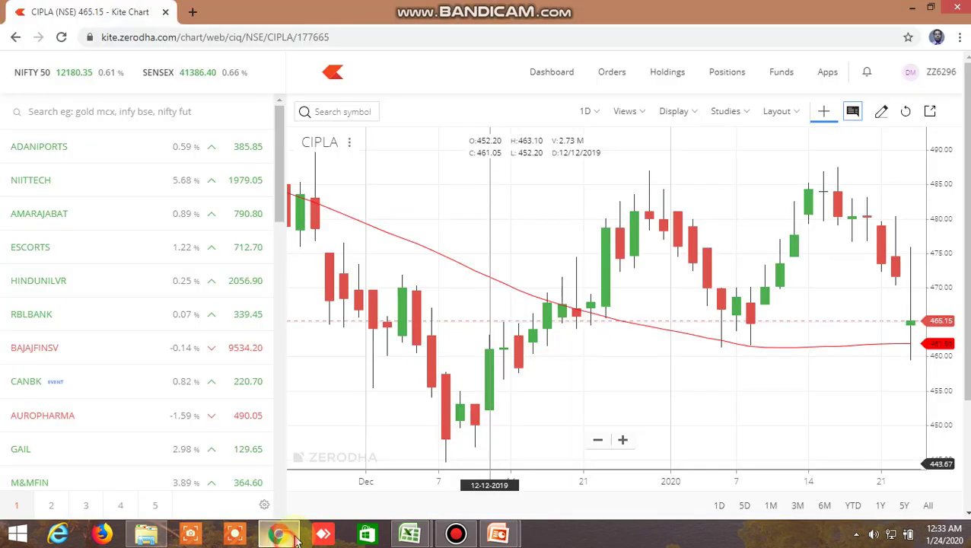
left_click(341, 111)
type("a")
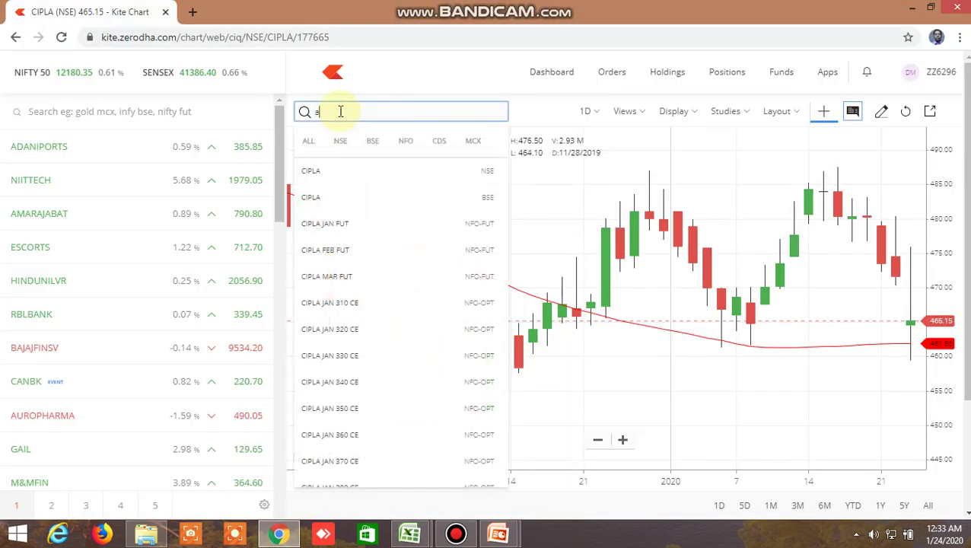
type("danient")
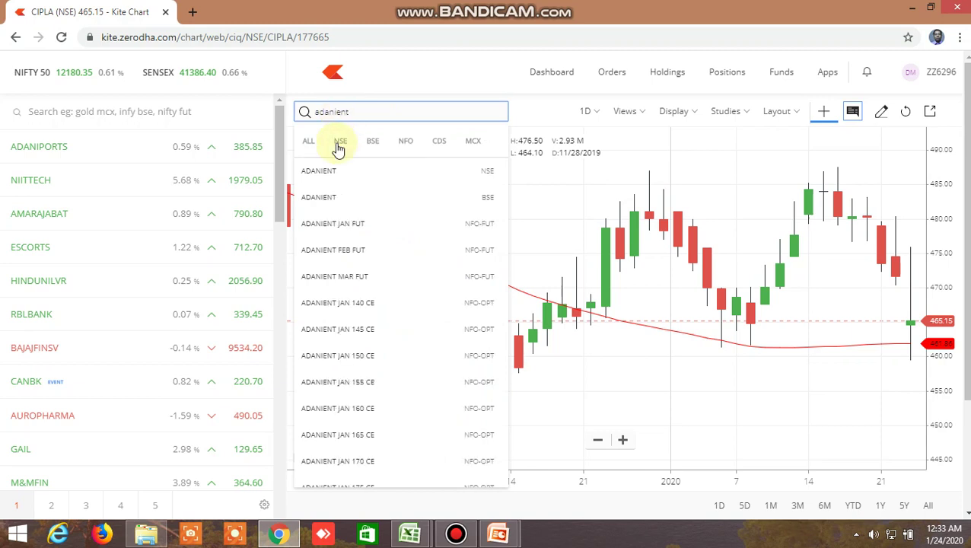
left_click(324, 172)
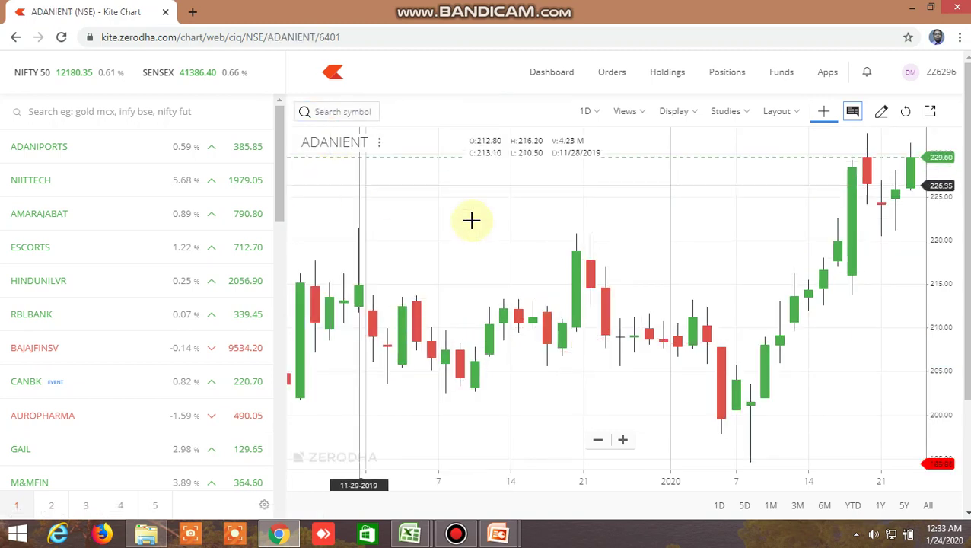
scroll(757, 343, "up", 3)
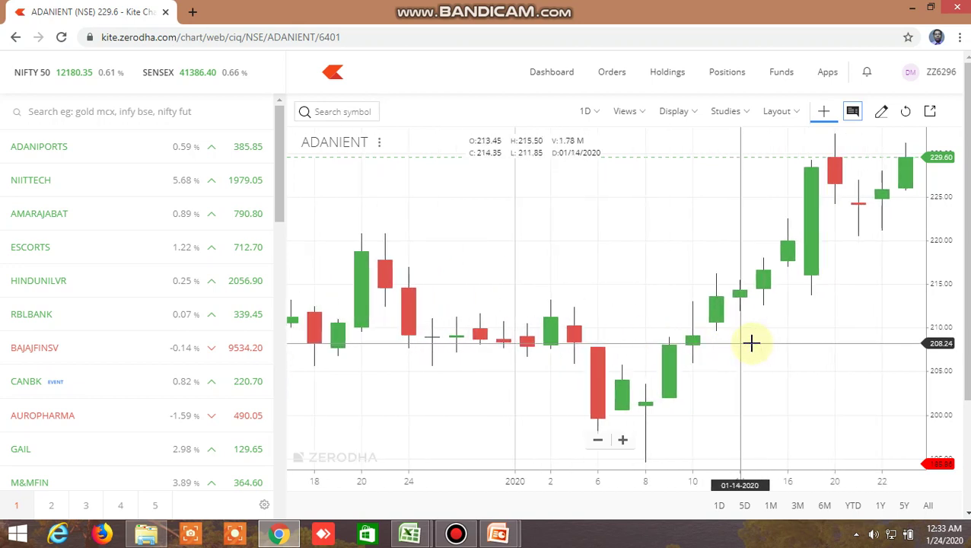
scroll(751, 343, "up", 2)
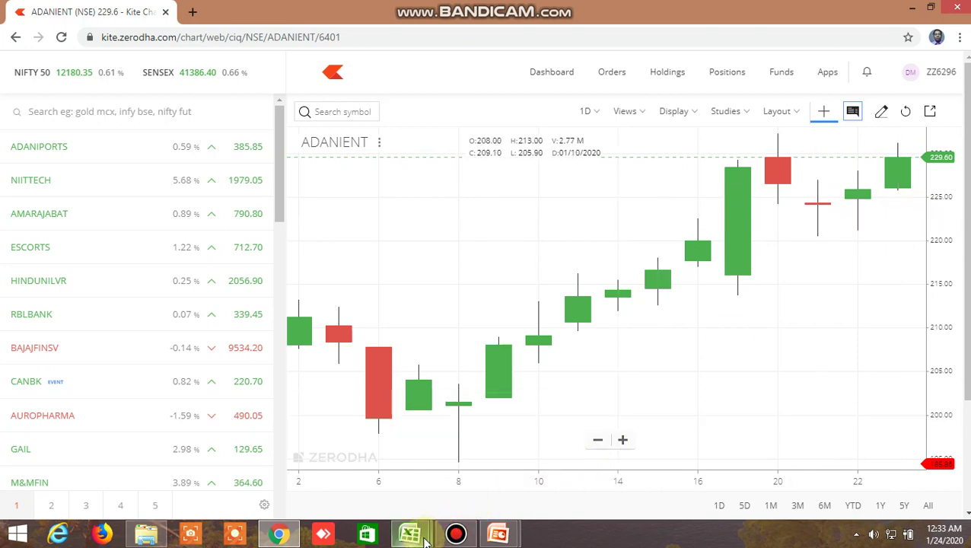
Step: Return to the Excel screener workbook and inspect the 1 DAY signal in cell Y11 and the NR7 signal in cell AA15
mouse_move(415, 533)
left_click(499, 479)
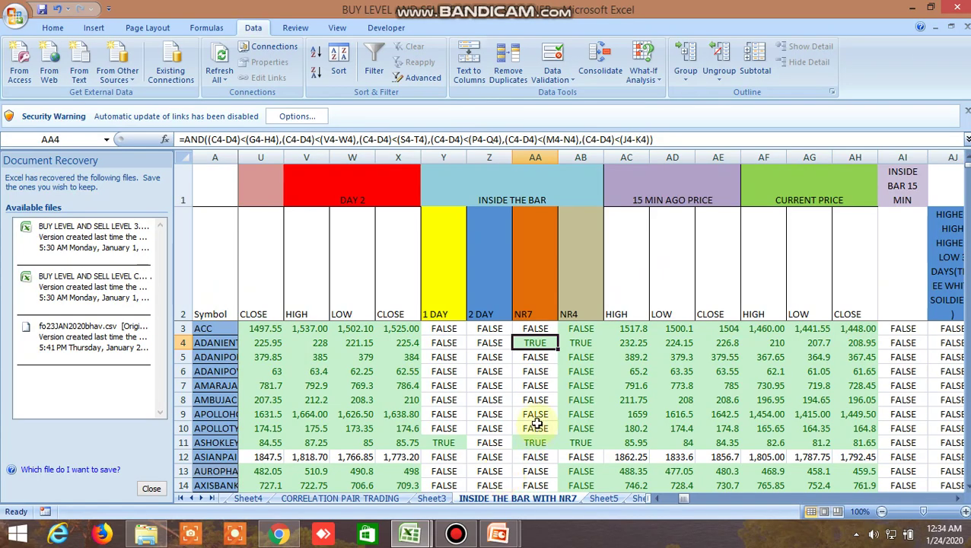
left_click(450, 444)
scroll(548, 416, "down", 2)
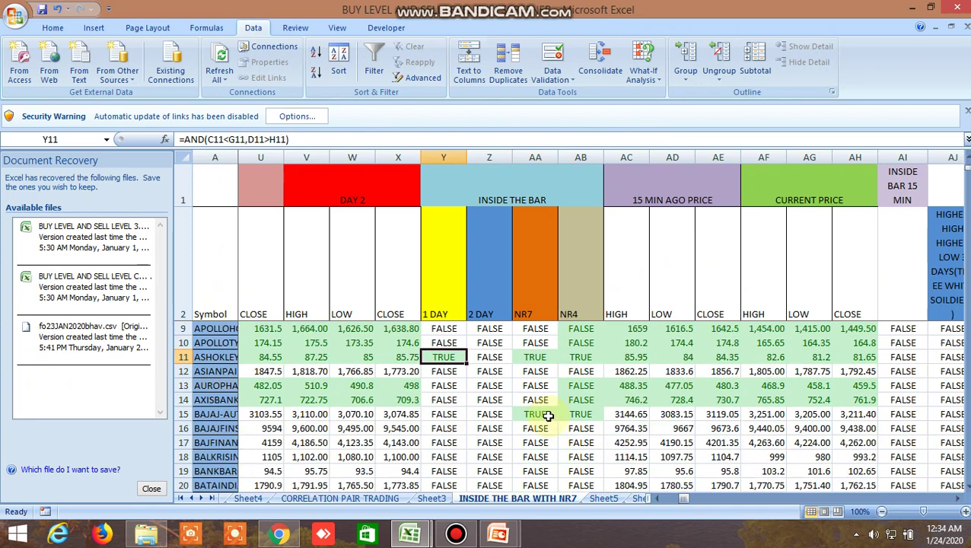
left_click(542, 418)
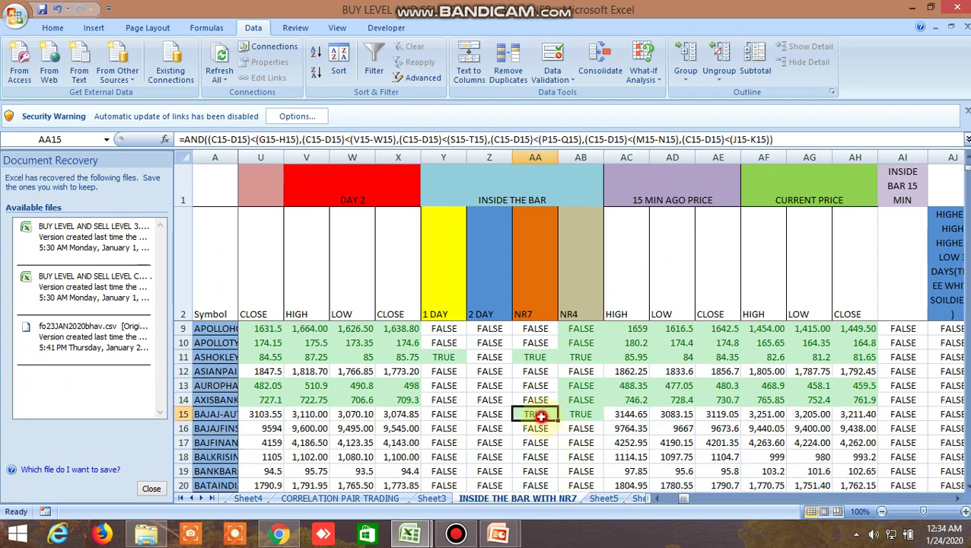
left_click(279, 533)
mouse_move(410, 533)
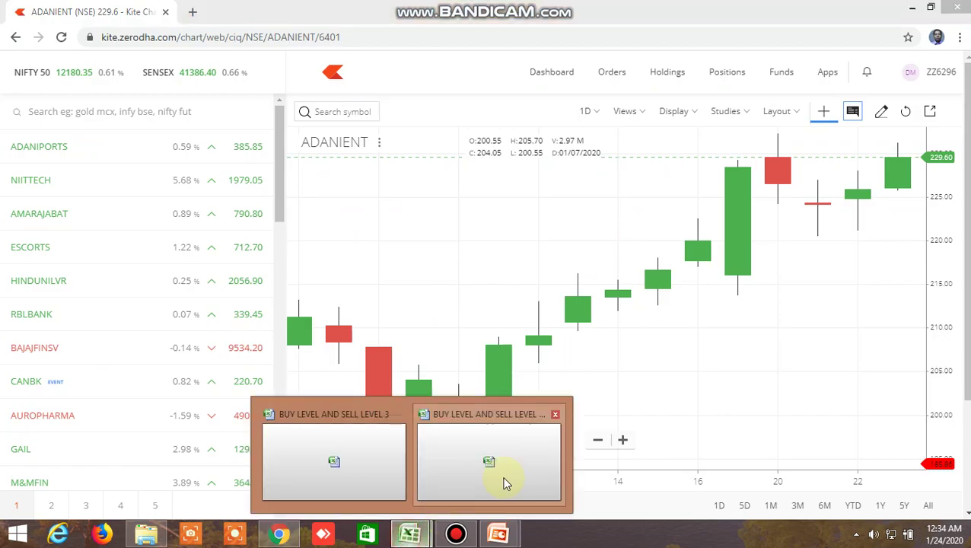
left_click(503, 479)
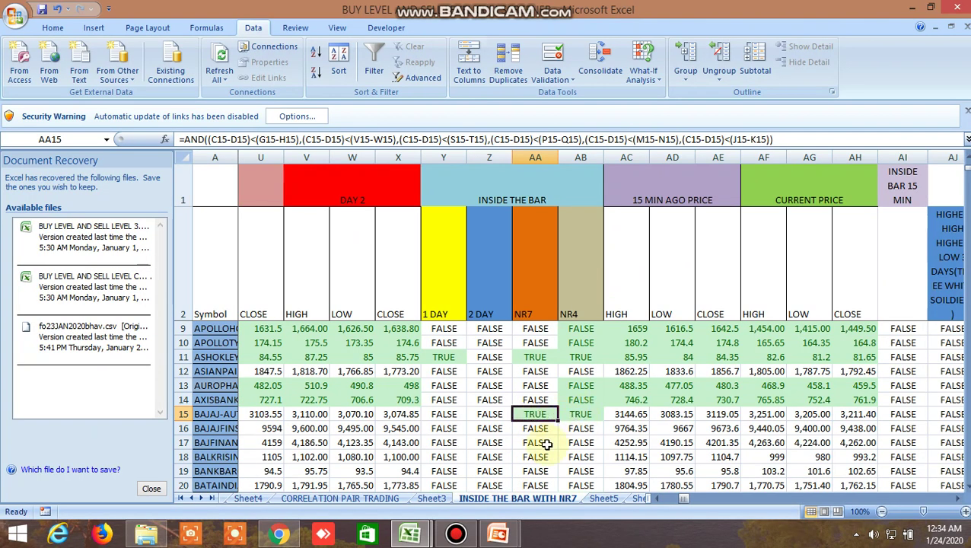
Step: Inspect the 1 DAY signals of BEL in Y21 and BIOCON in Y26, and BHEL's NR7 signal in AA25
scroll(546, 446, "down", 1)
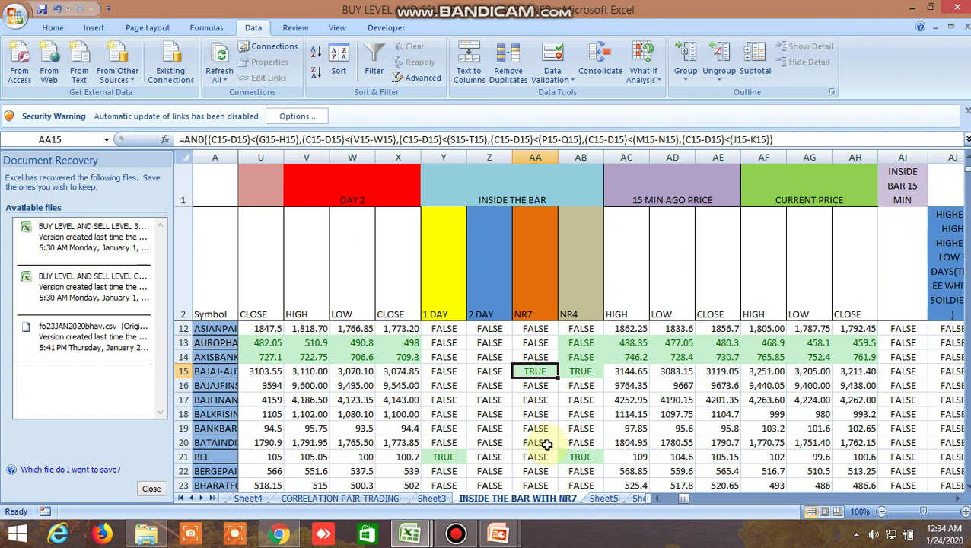
left_click(445, 458)
scroll(536, 432, "down", 2)
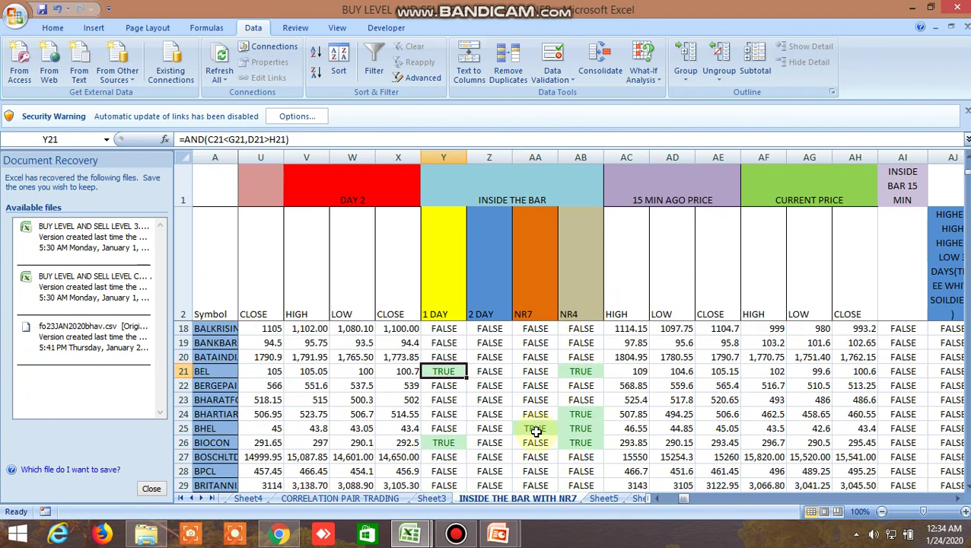
left_click(532, 429)
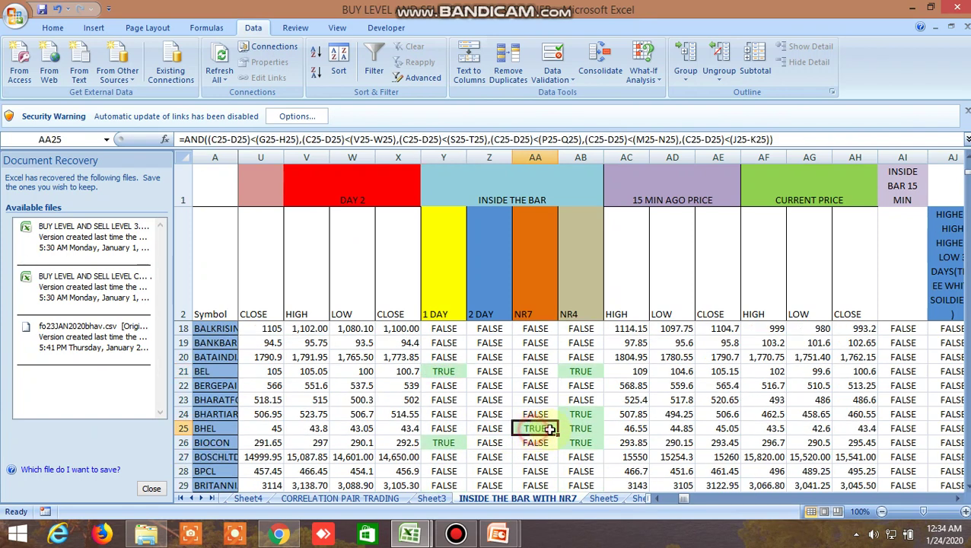
left_click(451, 444)
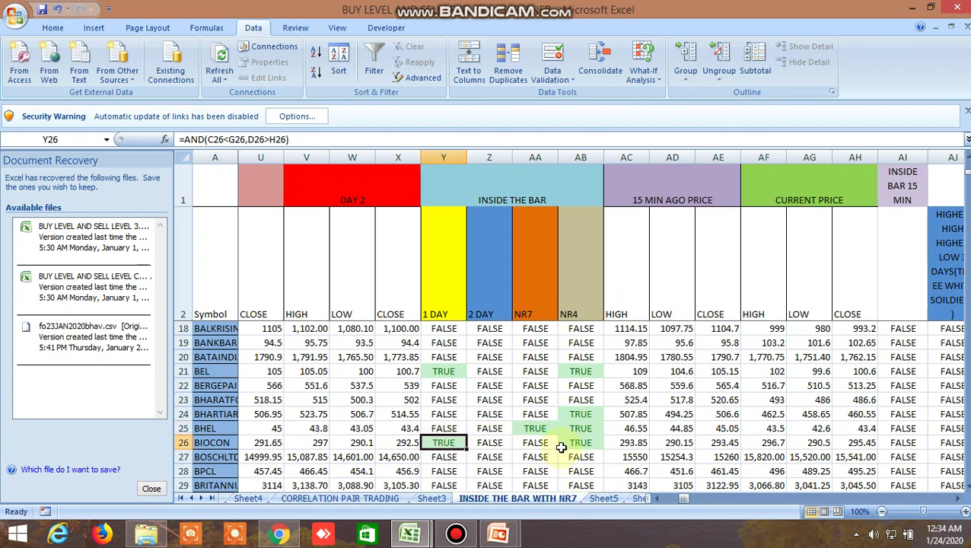
Step: Switch to Kite, open the NSE chart of BIOCON and examine its latest daily candles for an inside bar
left_click(279, 535)
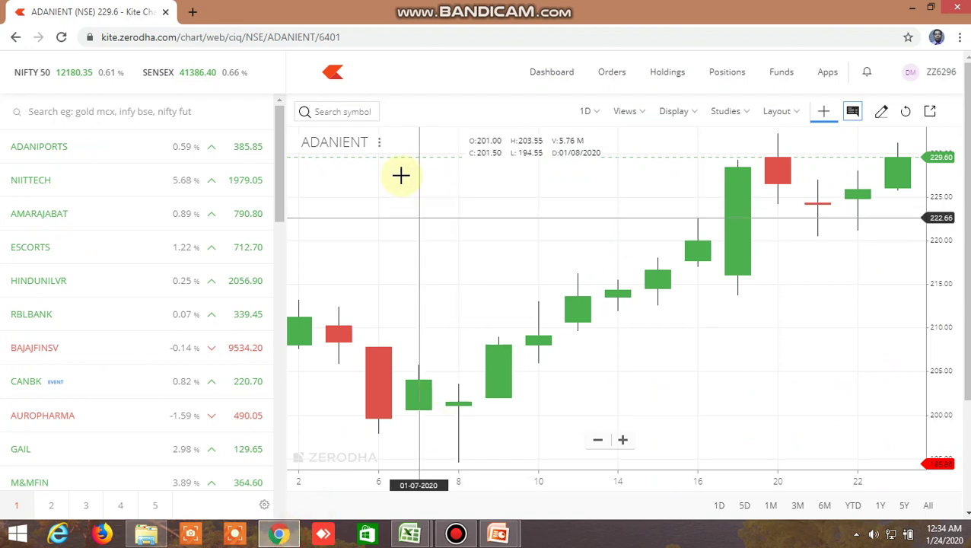
left_click(343, 112)
type("b")
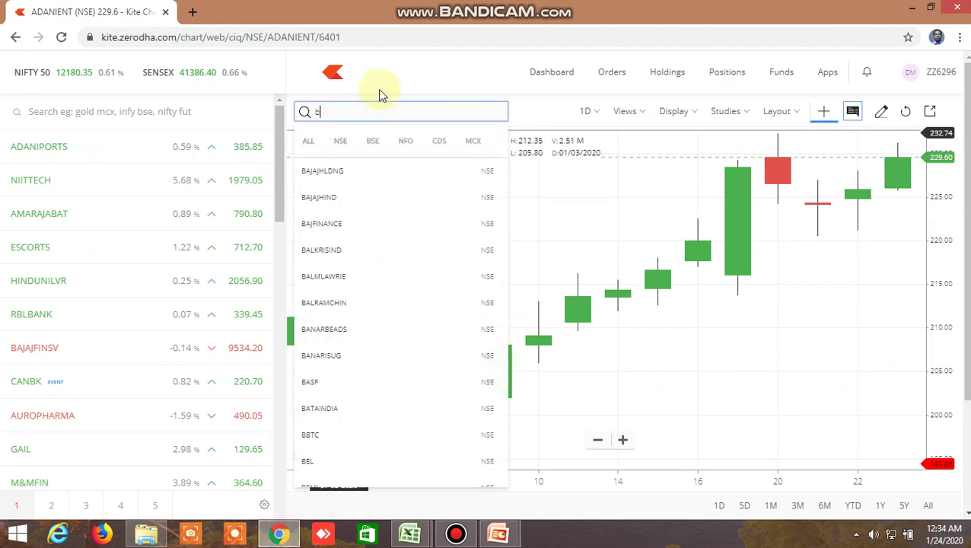
type("iocon")
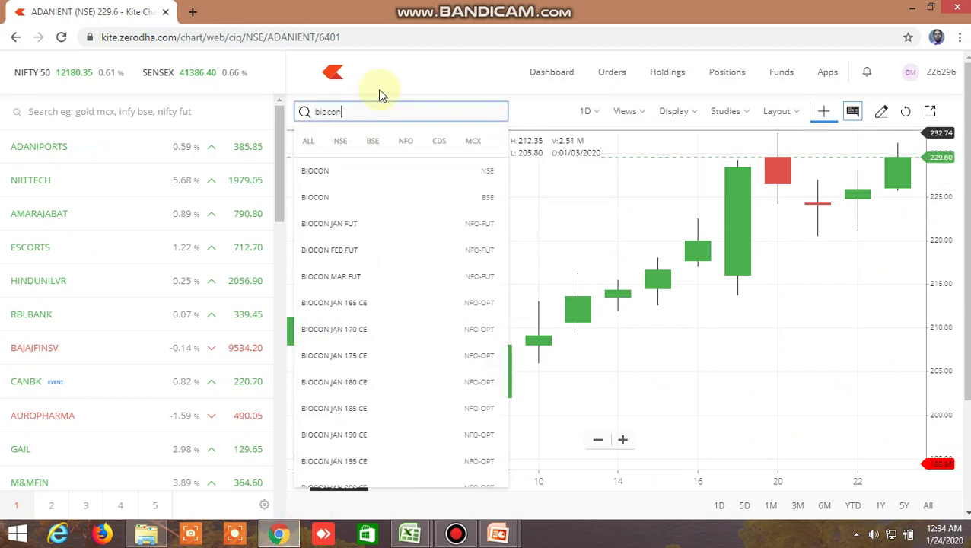
left_click(346, 173)
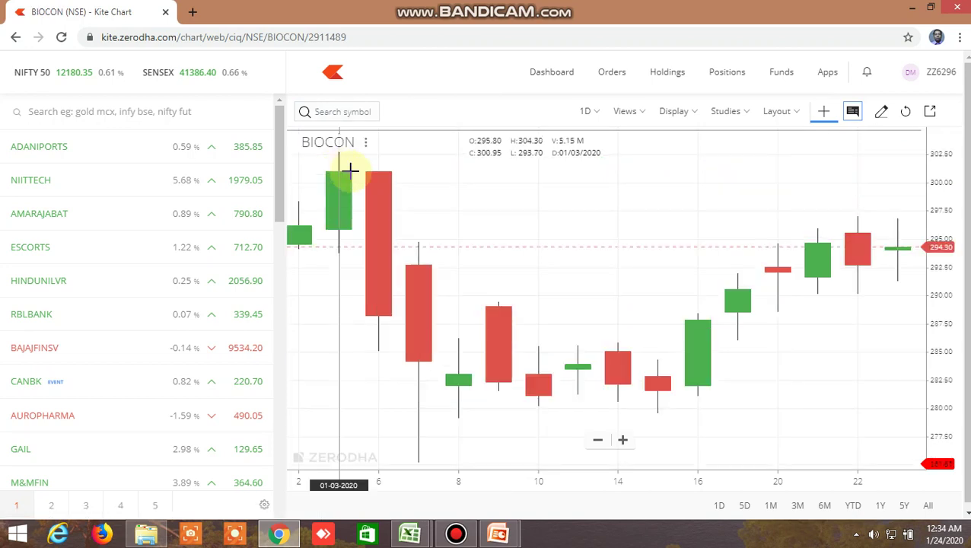
scroll(707, 368, "up", 5)
right_click(727, 352)
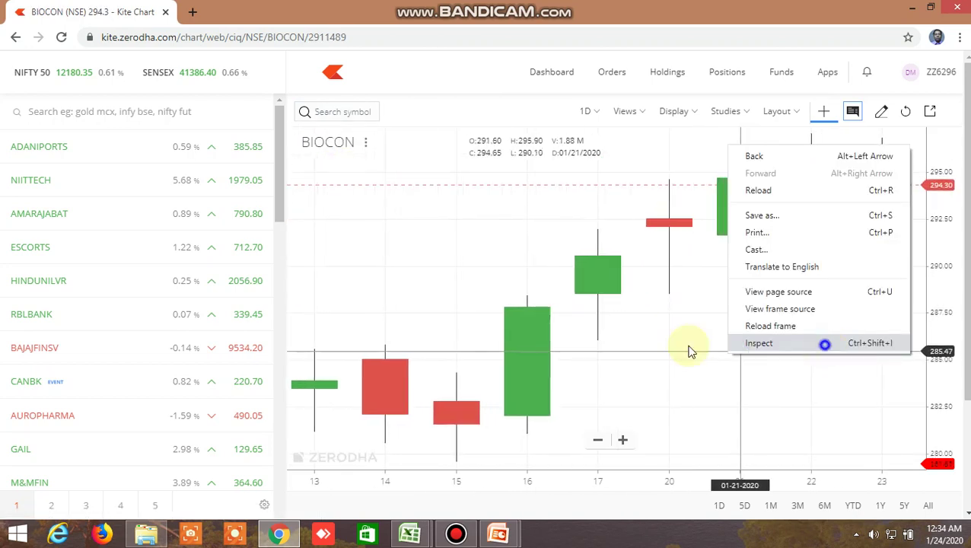
left_click(681, 351)
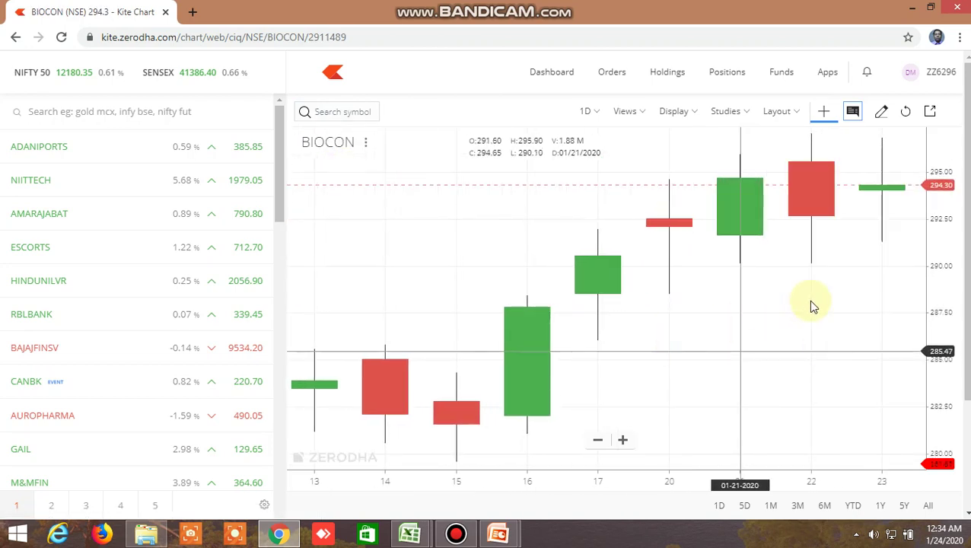
scroll(812, 305, "down", 5)
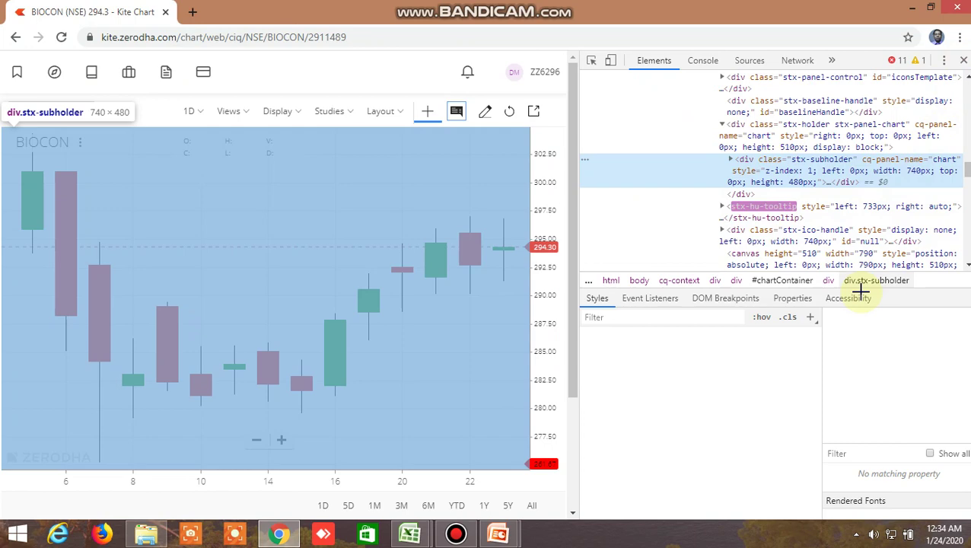
key("F12")
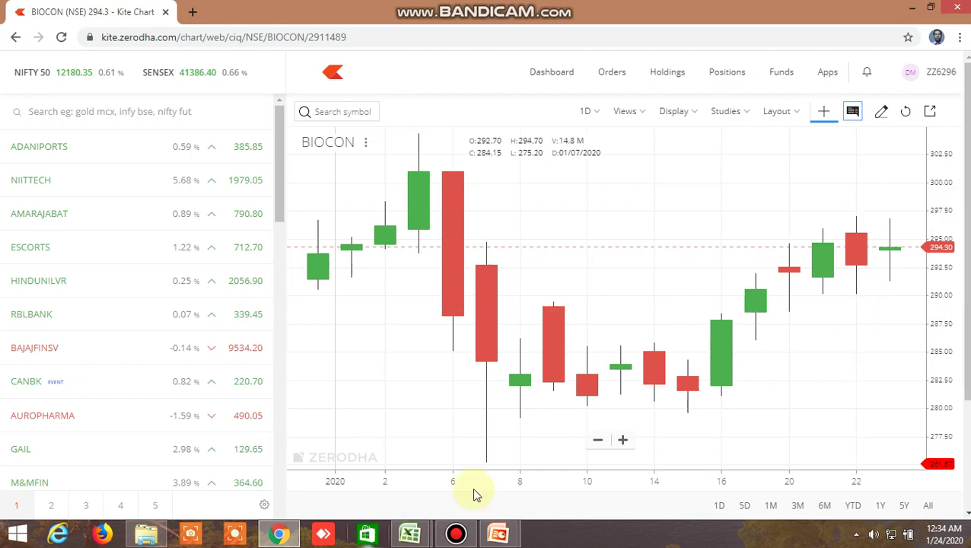
Step: Return to the Excel screener workbook and inspect the 1 DAY inside bar signal in cell Y30
mouse_move(410, 534)
left_click(553, 425)
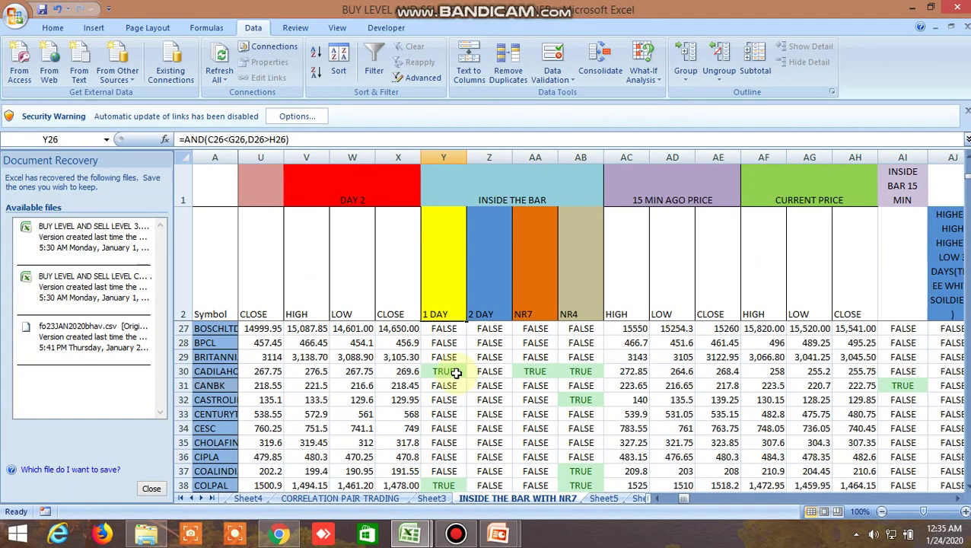
left_click(455, 373)
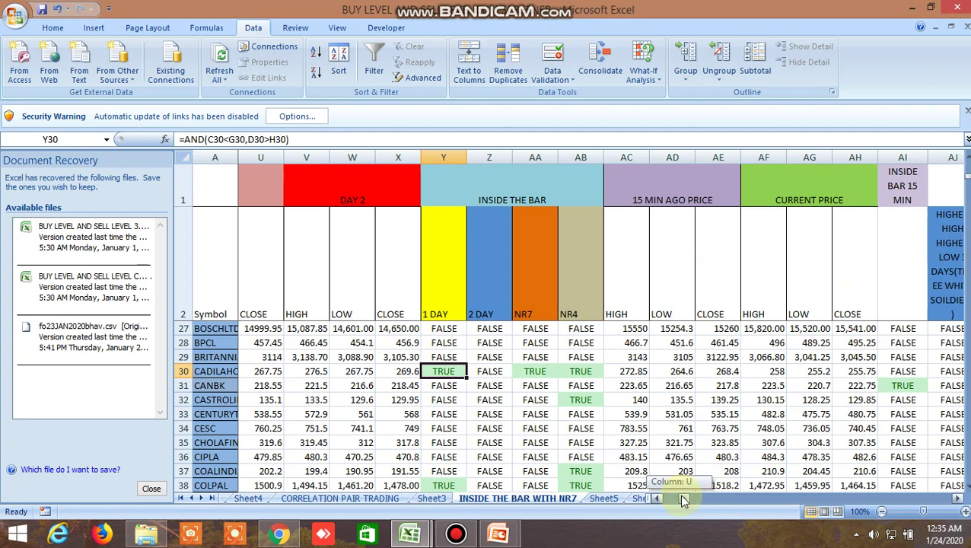
Step: Examine the candlestick pattern columns from AI onward, including the doji, hammer and open drive signals
left_click_drag(681, 495, 695, 497)
scroll(514, 435, "down", 2)
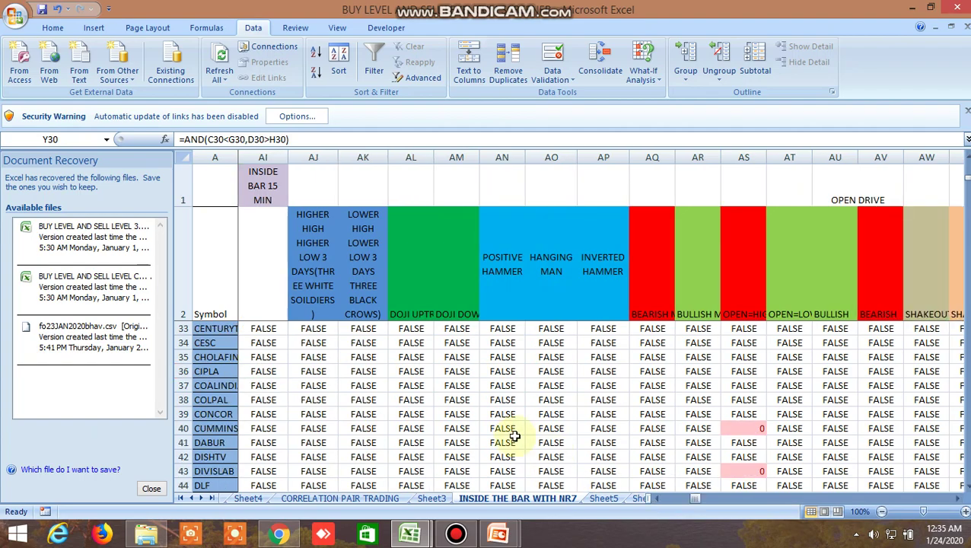